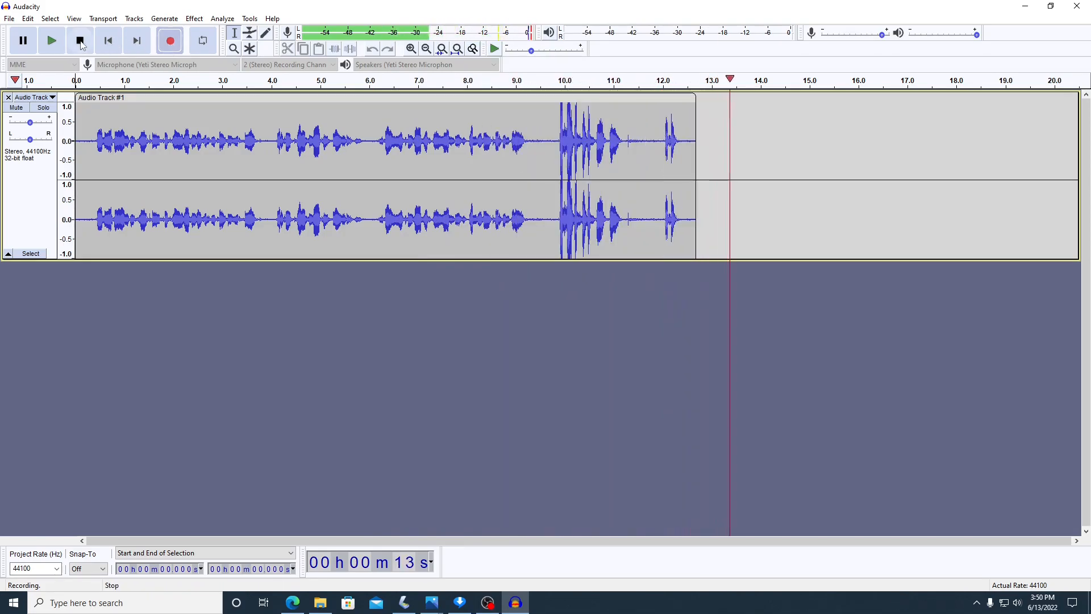
Stop the recording and delete the unwanted audio from about 9.57 s to the end of the clip.
{"action": "left_click", "coordinate": [108, 42]}
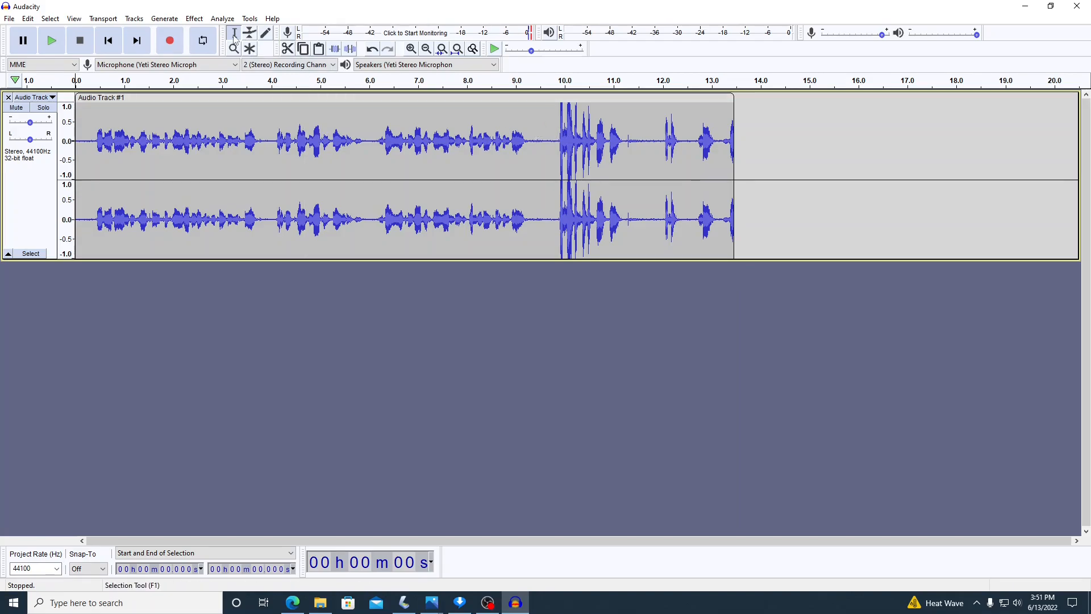
{"action": "left_click", "coordinate": [543, 124]}
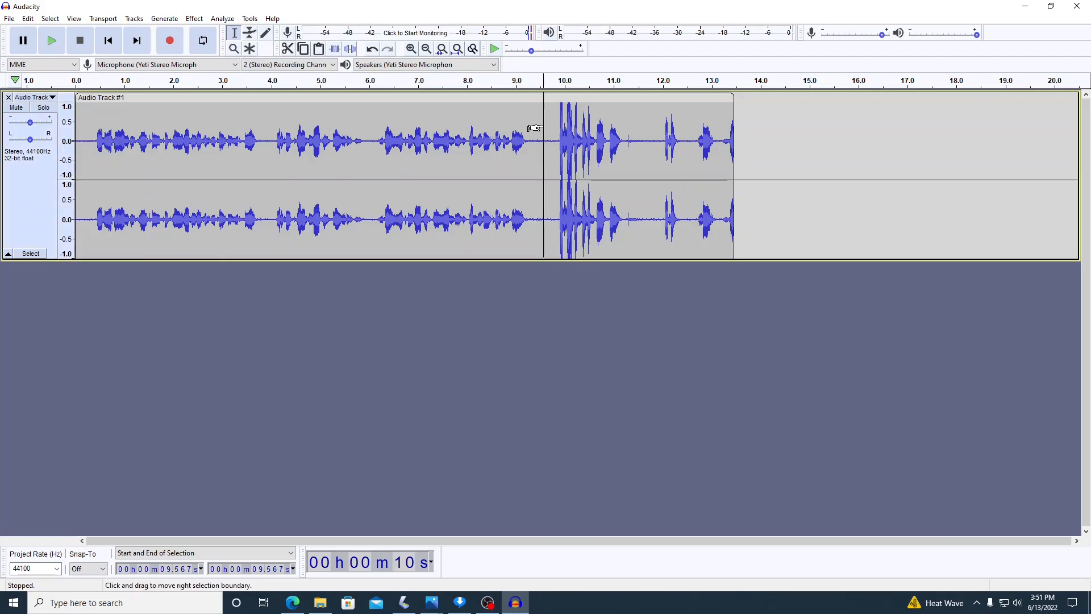
{"action": "left_click_drag", "start_coordinate": [534, 128], "coordinate": [733, 137]}
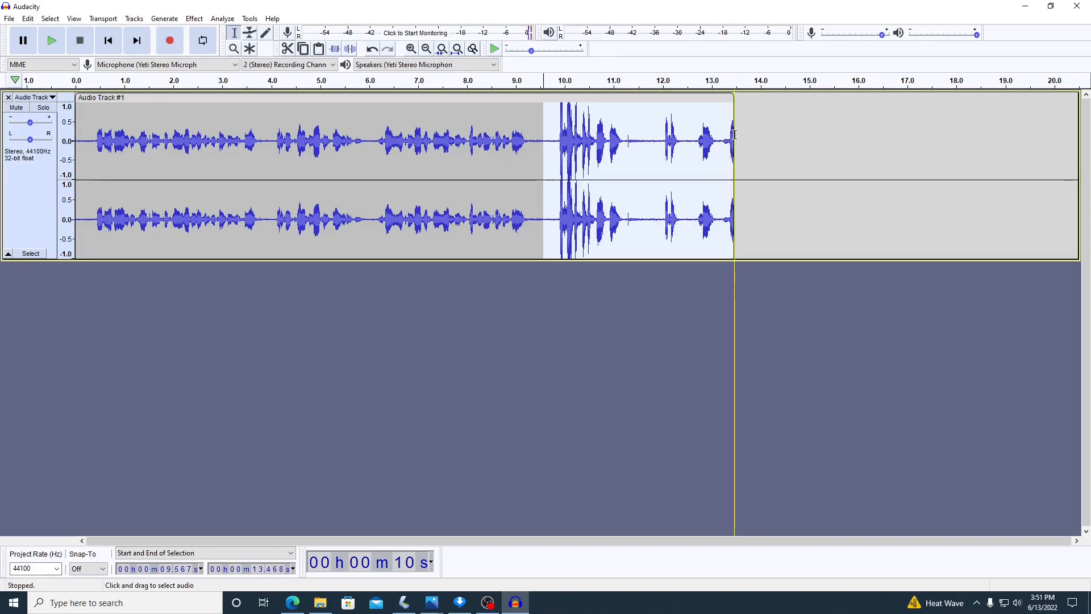
{"action": "key", "text": "Delete"}
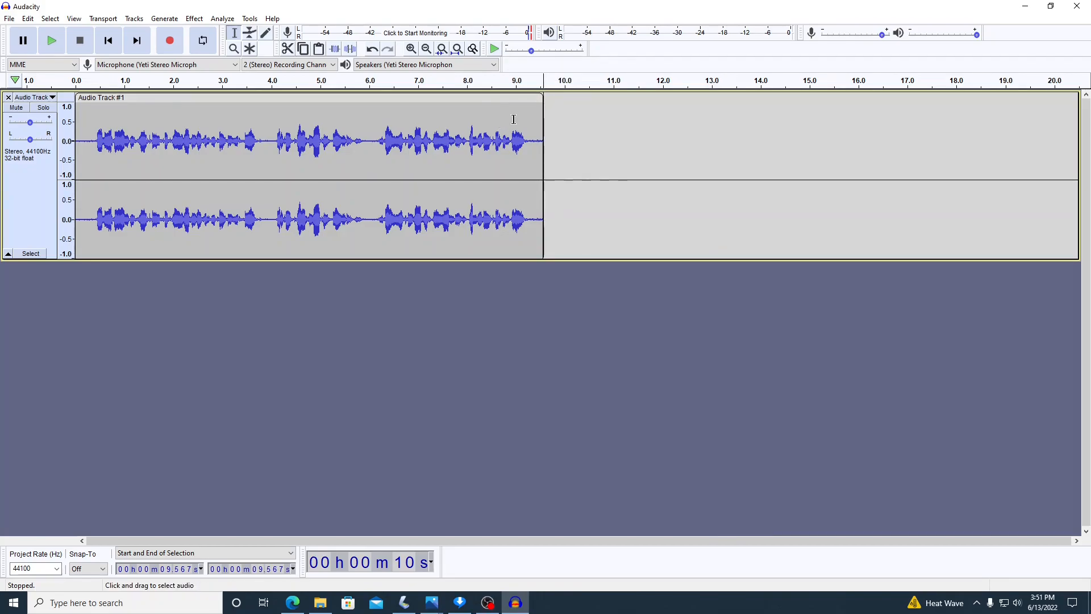
Preview the track from about 7.7 s, and record a second clip onto the end of the track.
{"action": "left_click", "coordinate": [453, 118]}
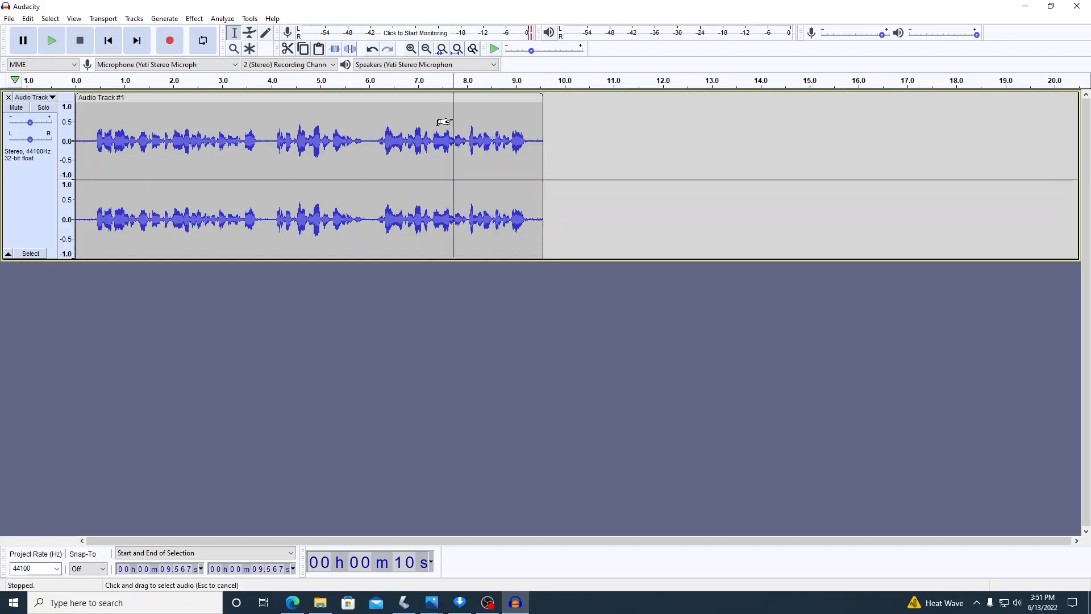
{"action": "left_click", "coordinate": [52, 44]}
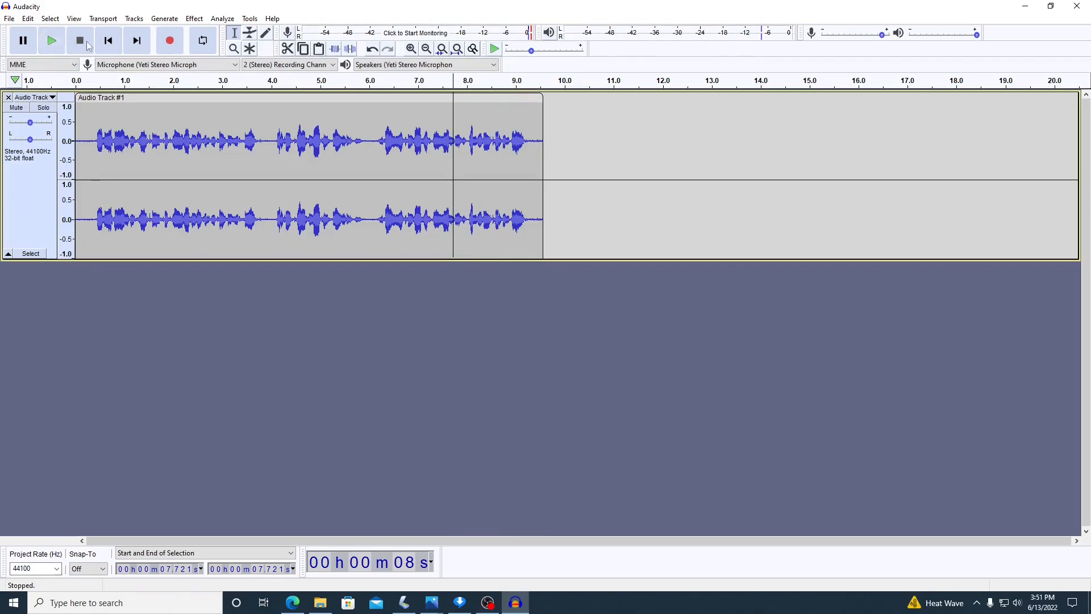
{"action": "left_click", "coordinate": [170, 44]}
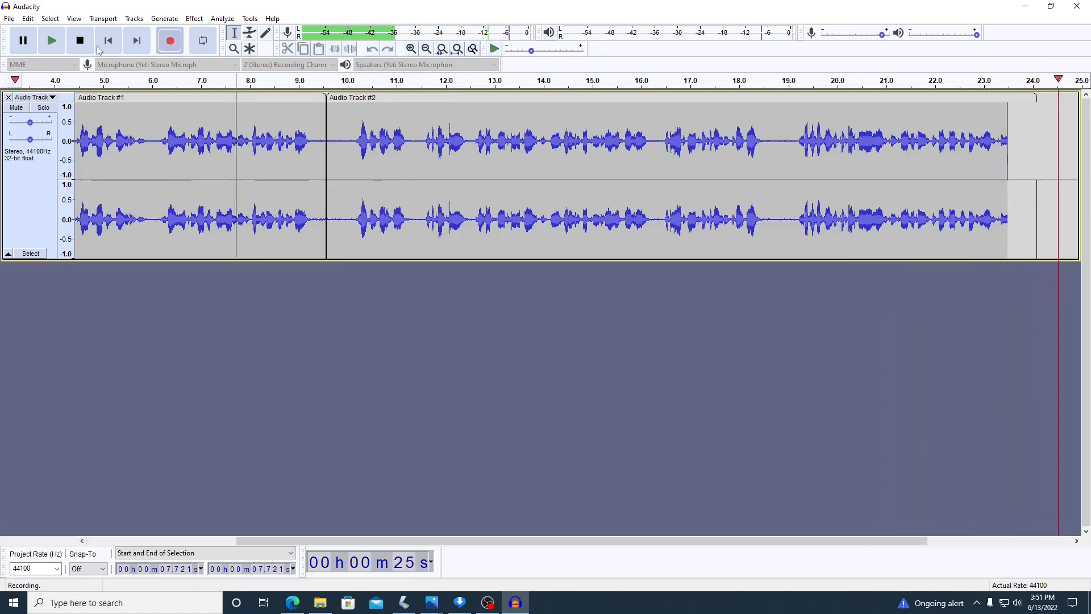
{"action": "left_click", "coordinate": [80, 40]}
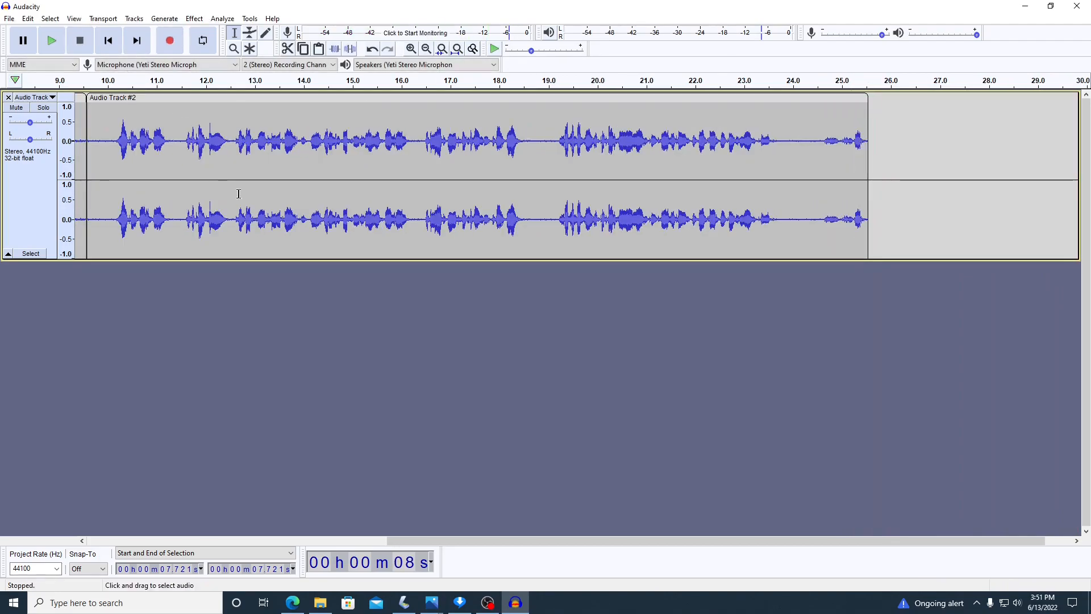
Preview the second clip from about 24.5 s and delete its audio from about 23.8 s to the end.
{"action": "left_click", "coordinate": [816, 129]}
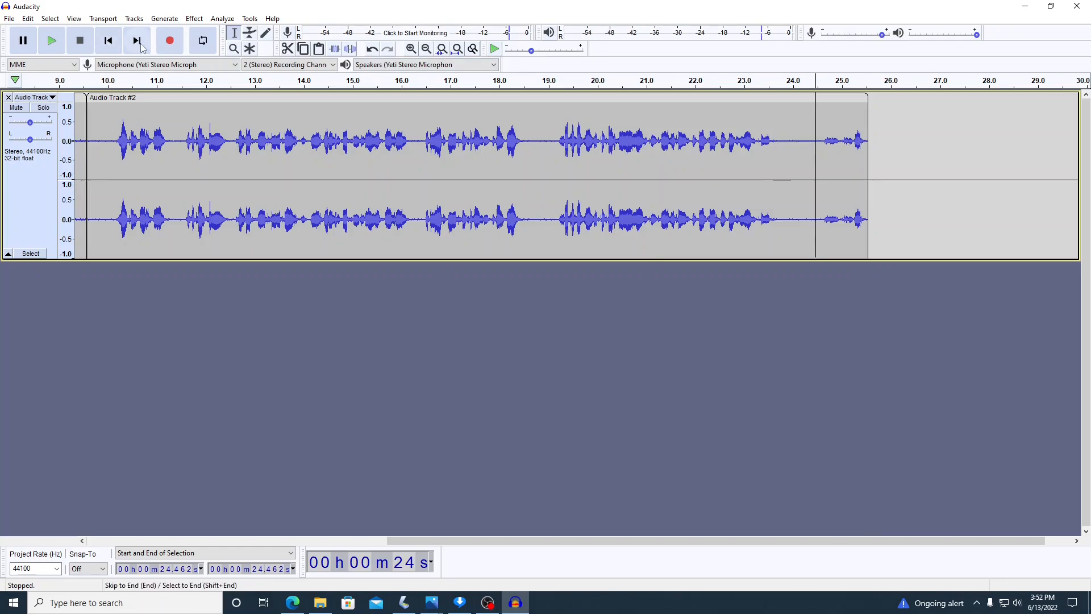
{"action": "left_click", "coordinate": [51, 41]}
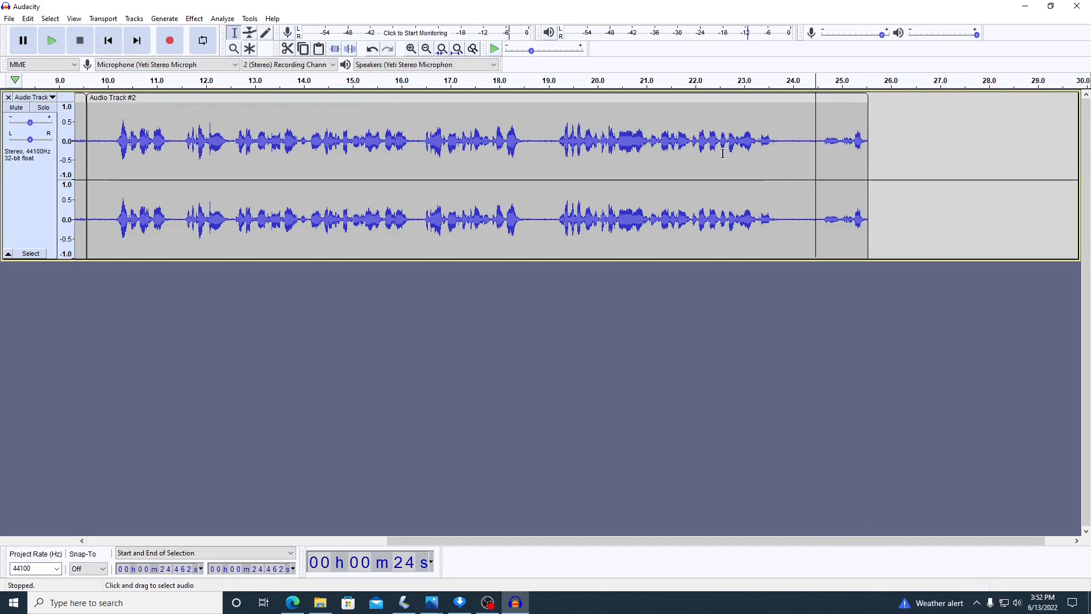
{"action": "left_click", "coordinate": [782, 137]}
{"action": "left_click_drag", "start_coordinate": [773, 140], "coordinate": [868, 122]}
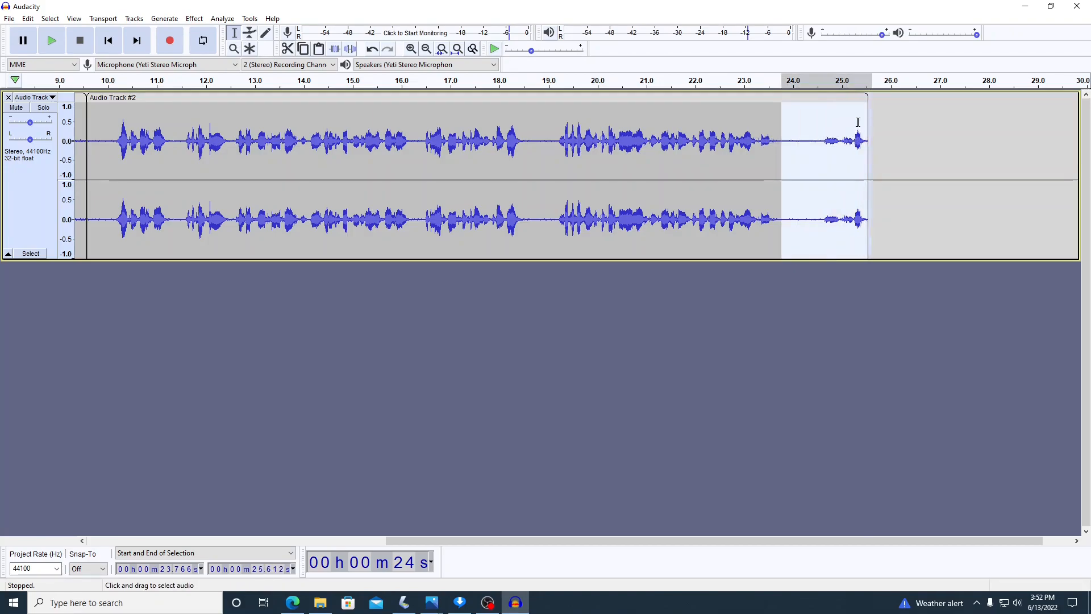
{"action": "key", "text": "Delete"}
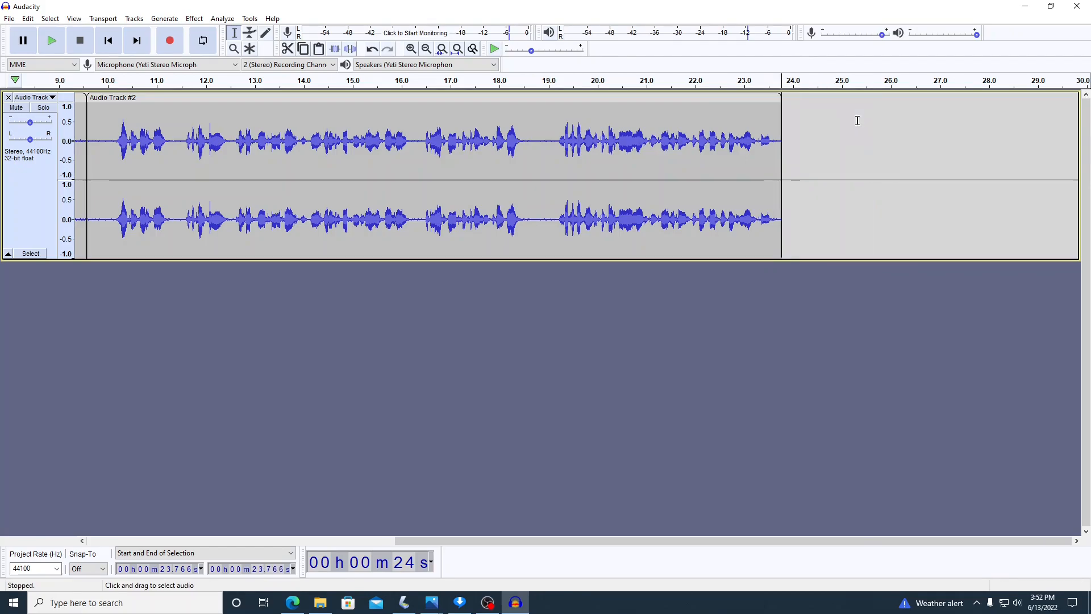
Listen to the transition between the two clips, starting playback at about 8.7 s.
{"action": "left_click_drag", "start_coordinate": [415, 529], "coordinate": [306, 525]}
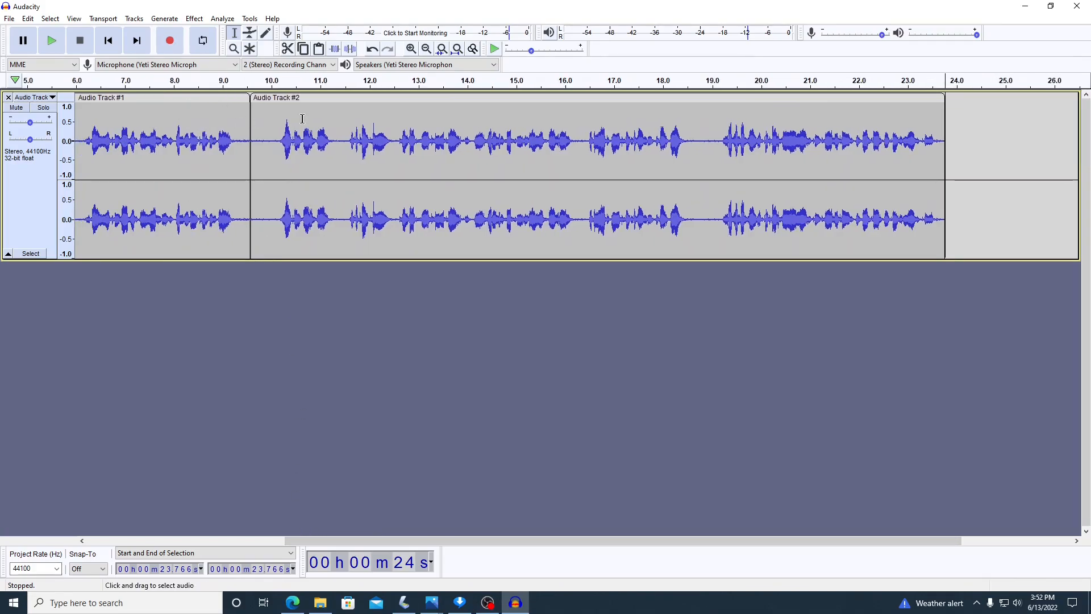
{"action": "left_click", "coordinate": [208, 119]}
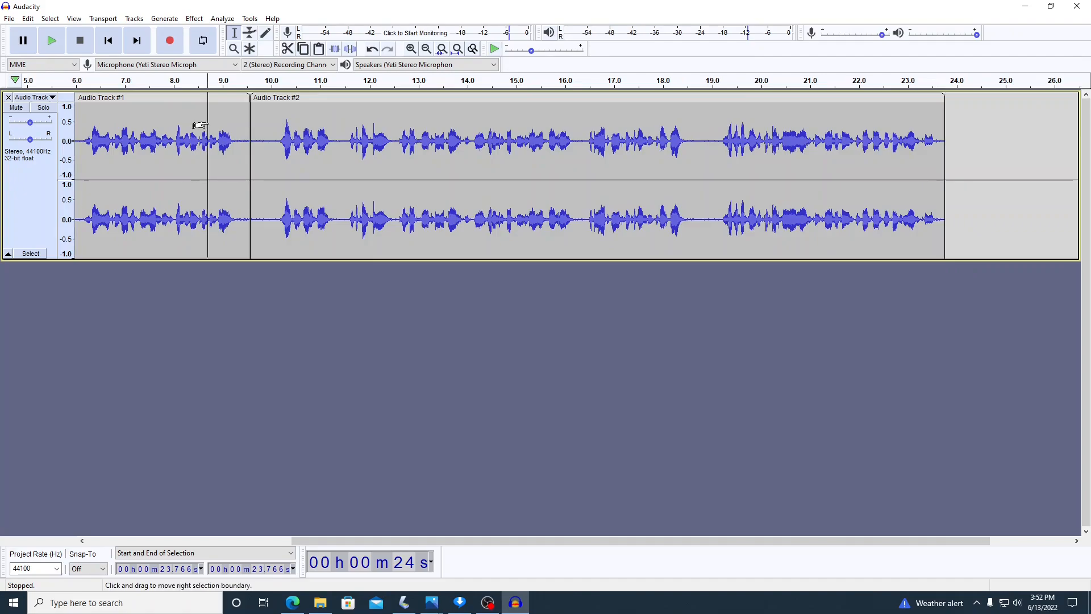
{"action": "left_click", "coordinate": [51, 41]}
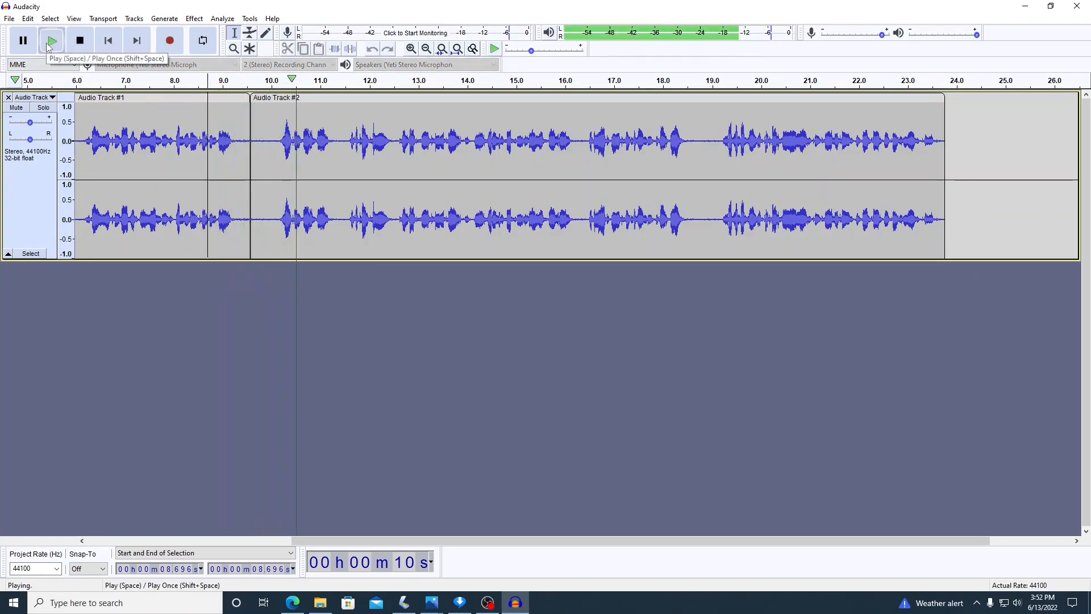
{"action": "left_click", "coordinate": [80, 41]}
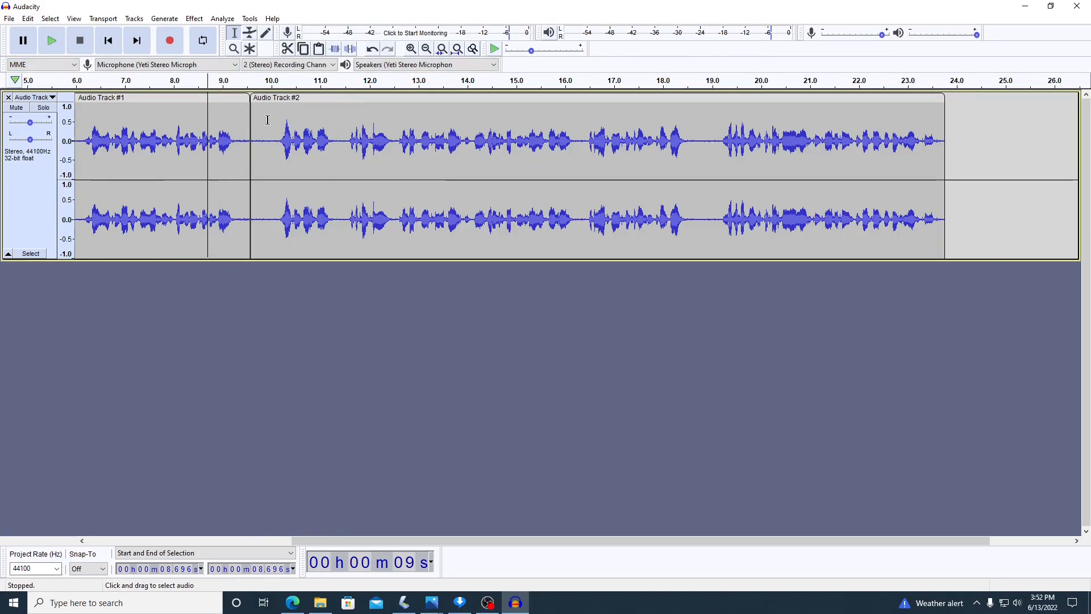
Delete the silence at the start of the second clip, from about 9.57 s to 9.9 s.
{"action": "left_click", "coordinate": [267, 120]}
{"action": "left_click_drag", "start_coordinate": [267, 123], "coordinate": [249, 121]}
{"action": "key", "text": "Delete"}
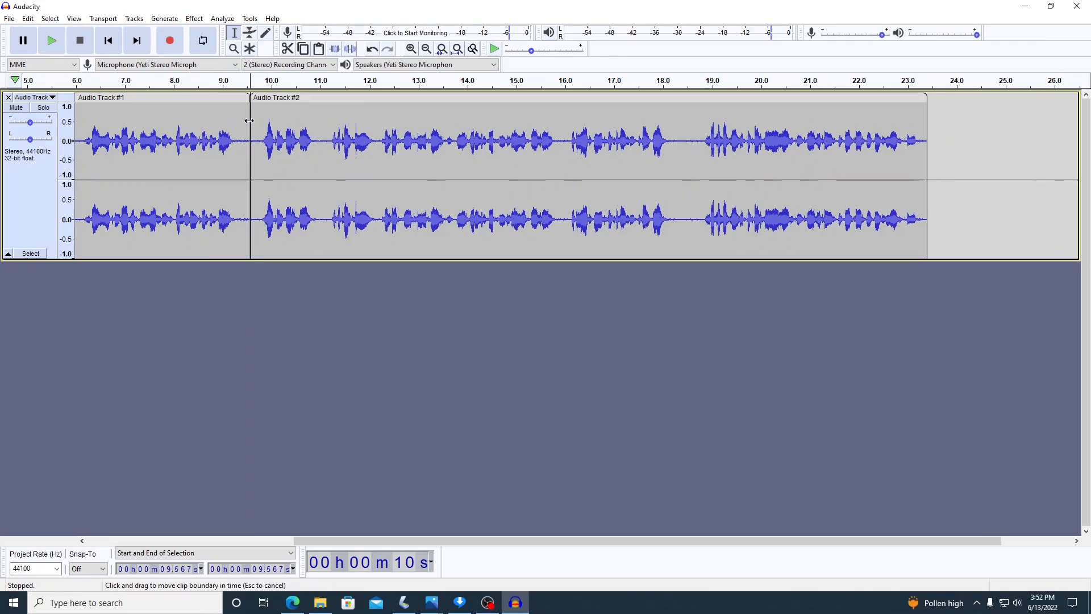
Play the shortened transition between the two clips from about 8.8 s to check the pause.
{"action": "left_click", "coordinate": [214, 131]}
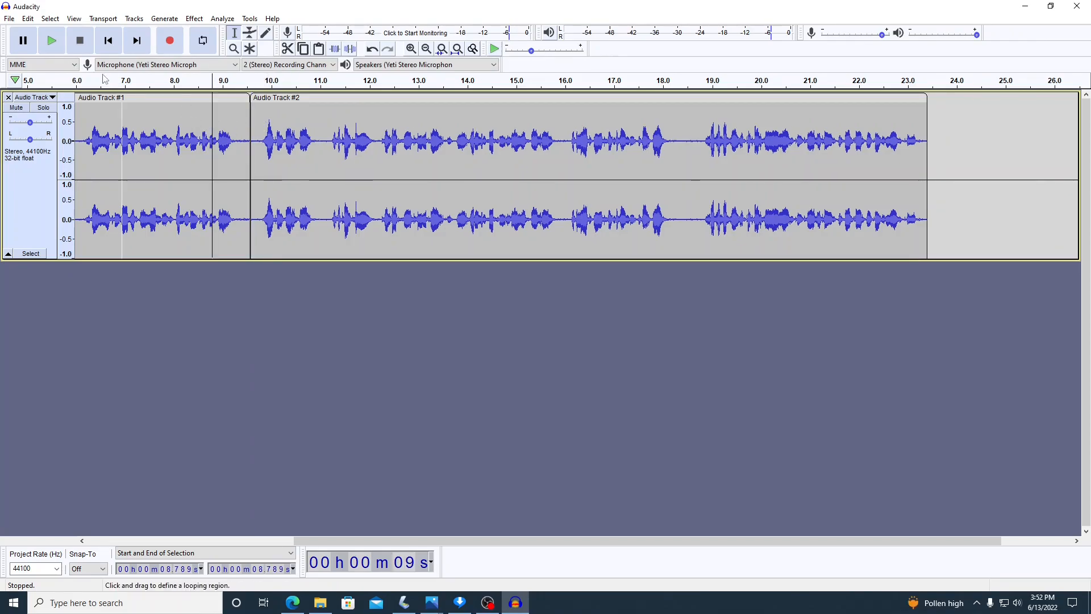
{"action": "left_click", "coordinate": [51, 40]}
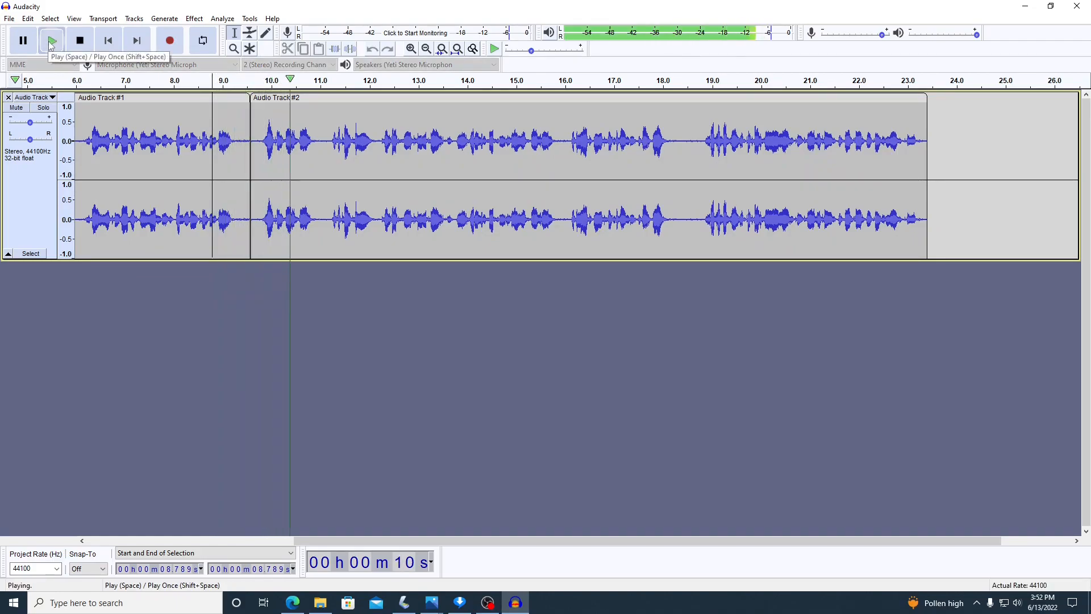
{"action": "left_click", "coordinate": [78, 41]}
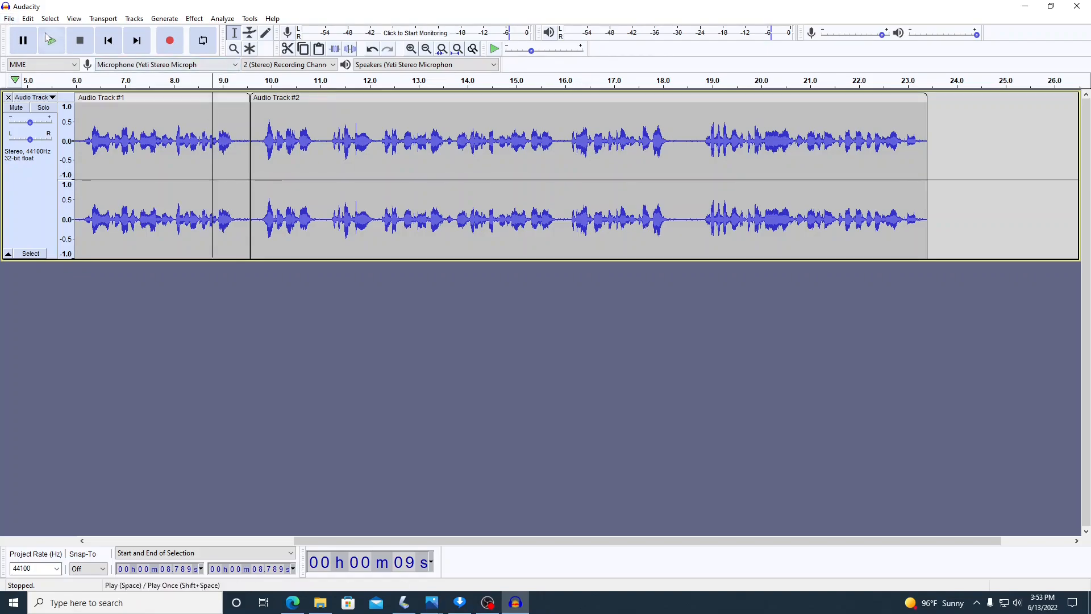
{"action": "left_click", "coordinate": [10, 19]}
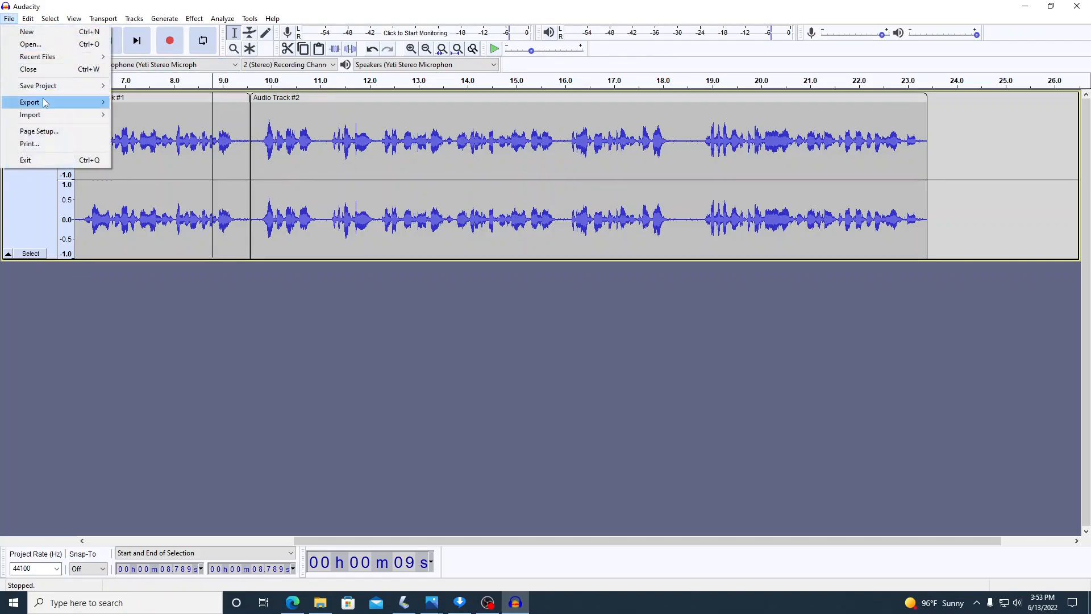
{"action": "mouse_move", "coordinate": [57, 91]}
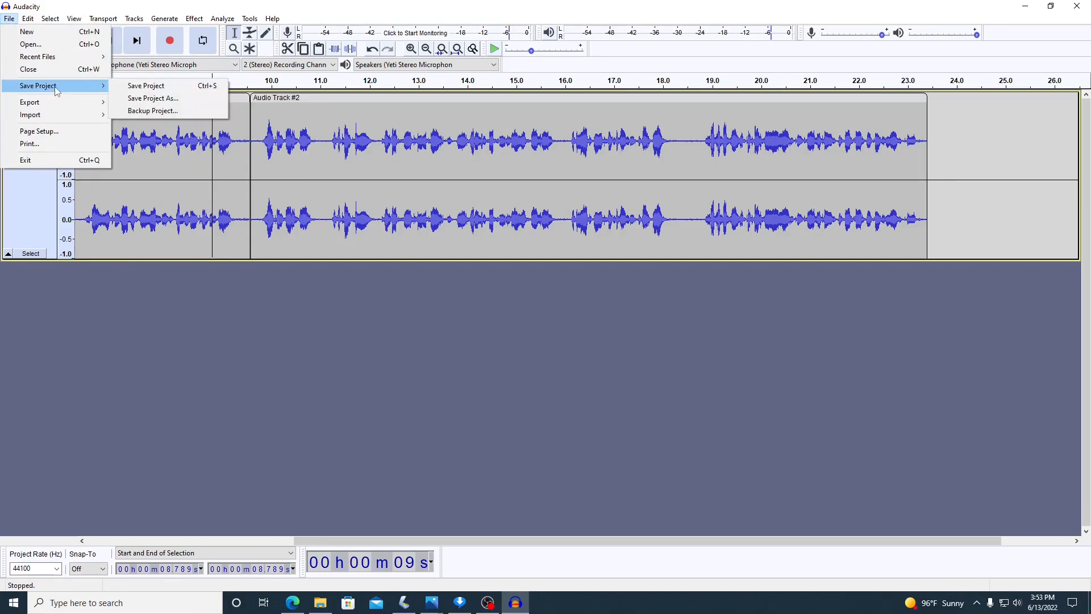
{"action": "left_click", "coordinate": [123, 86]}
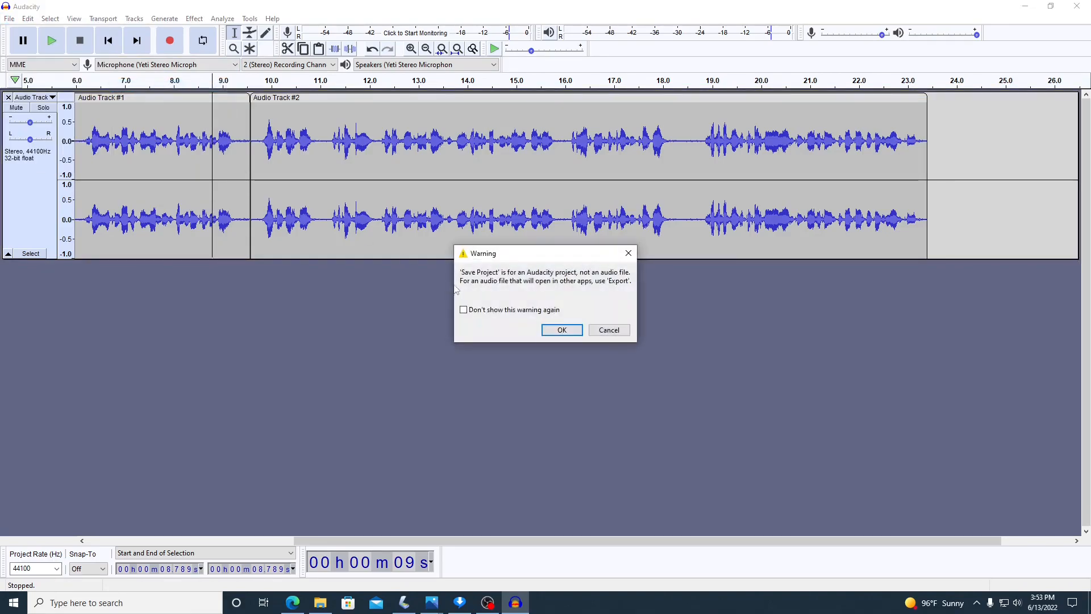
{"action": "left_click", "coordinate": [607, 331]}
Export the audio as an MP3 named test in the Battle of Leyte folder, leaving the metadata tags blank.
{"action": "left_click", "coordinate": [5, 19]}
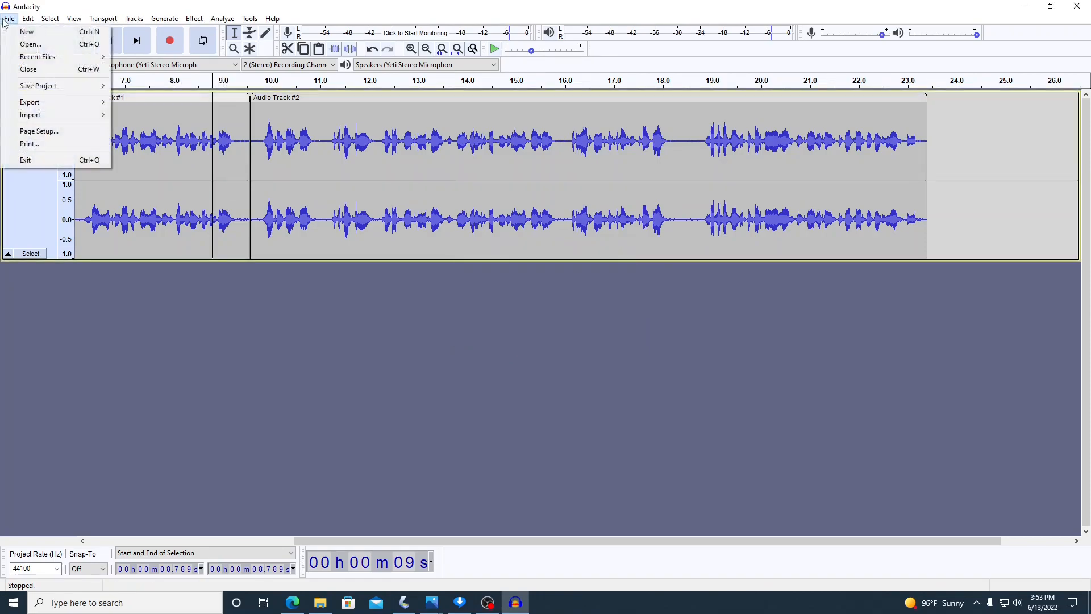
{"action": "mouse_move", "coordinate": [34, 102]}
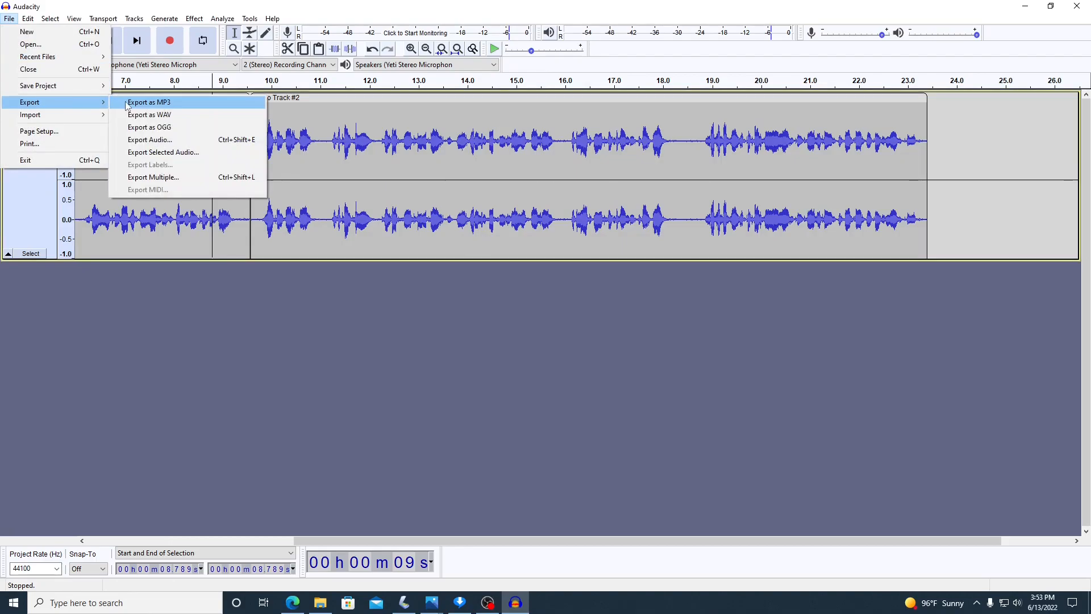
{"action": "left_click", "coordinate": [126, 102]}
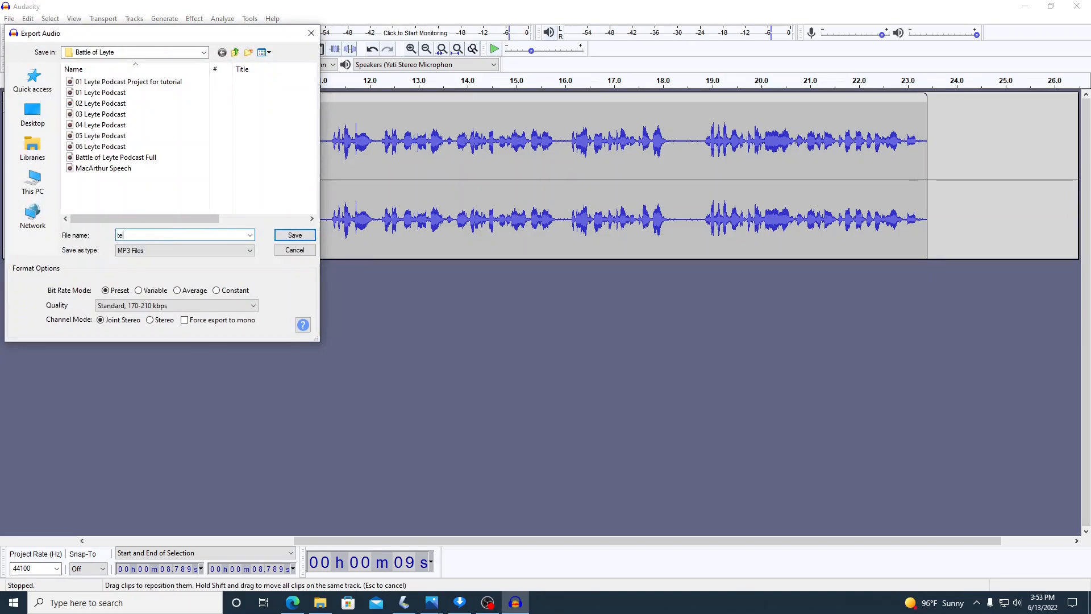
{"action": "left_click", "coordinate": [294, 235]}
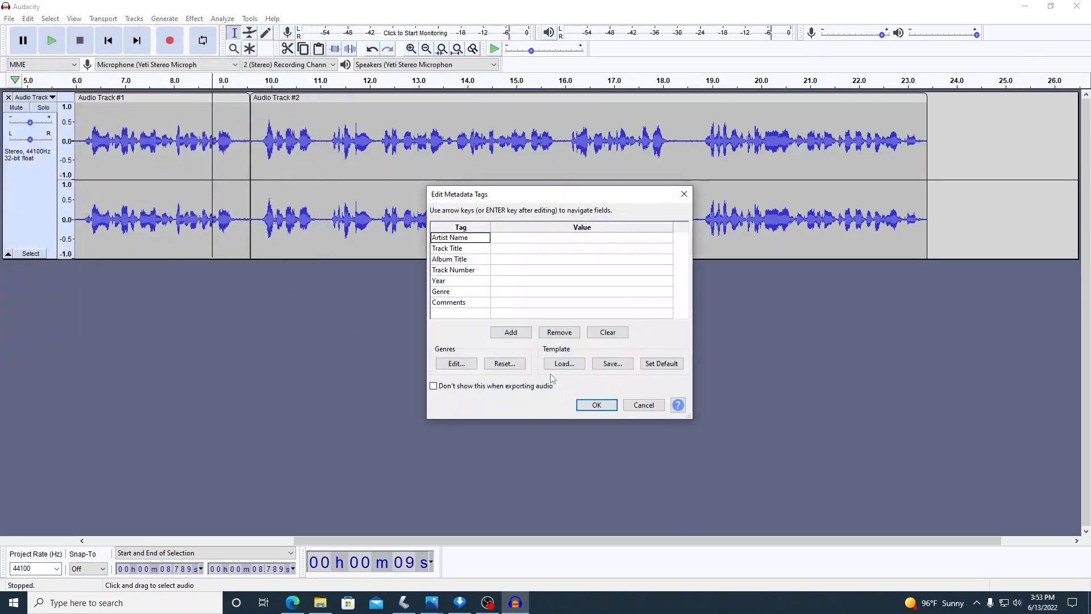
{"action": "left_click", "coordinate": [593, 404]}
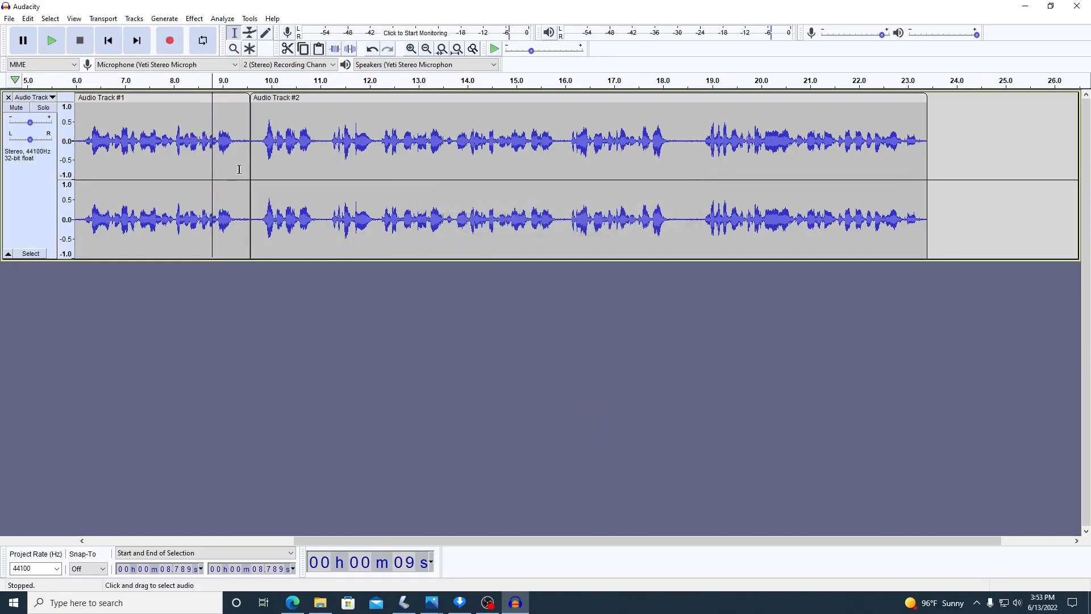
Switch to File Explorer and play the exported test file from the Battle of Leyte folder on the Desktop.
{"action": "left_click", "coordinate": [320, 605]}
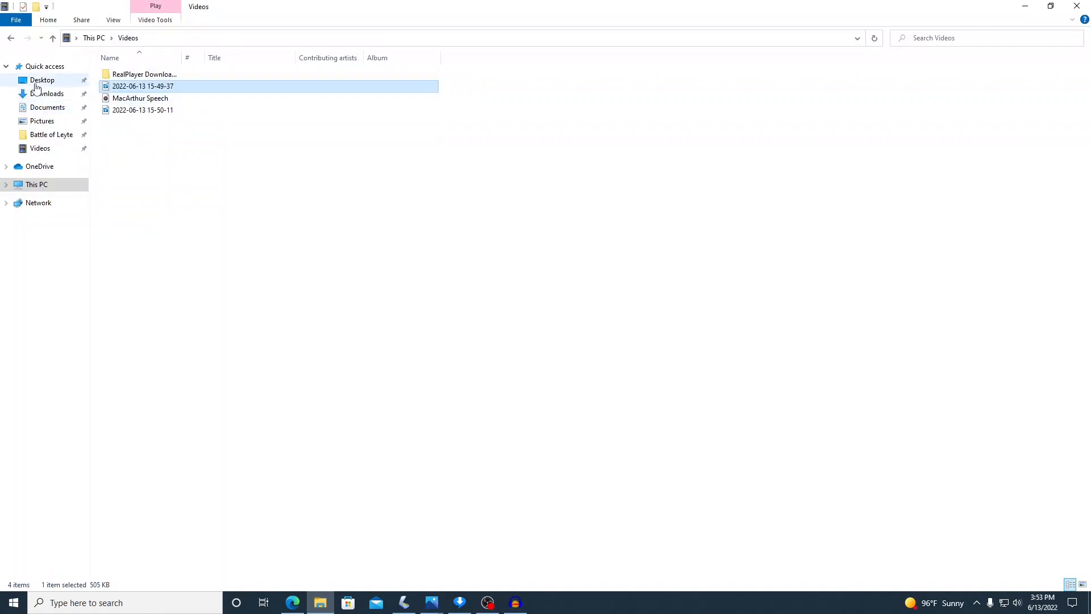
{"action": "left_click", "coordinate": [32, 80]}
{"action": "double_click", "coordinate": [135, 75]}
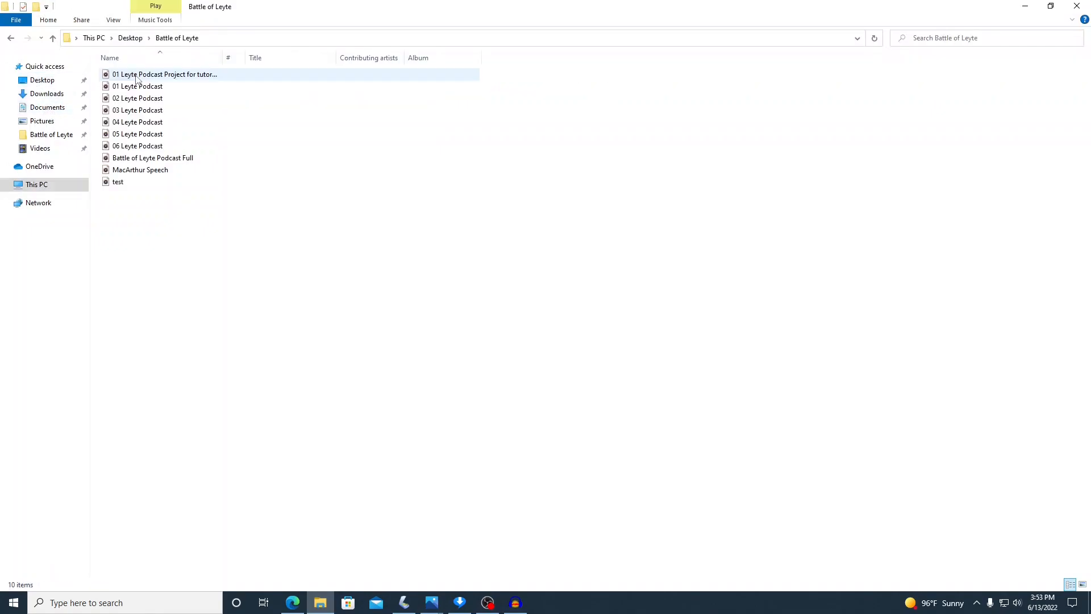
{"action": "left_click", "coordinate": [130, 183]}
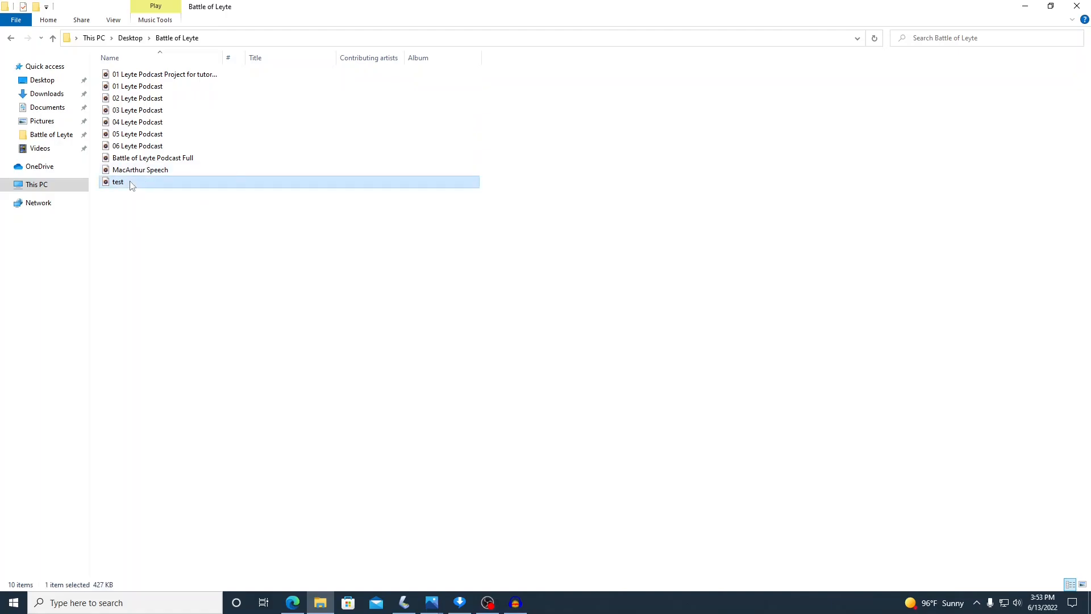
{"action": "double_click", "coordinate": [131, 183]}
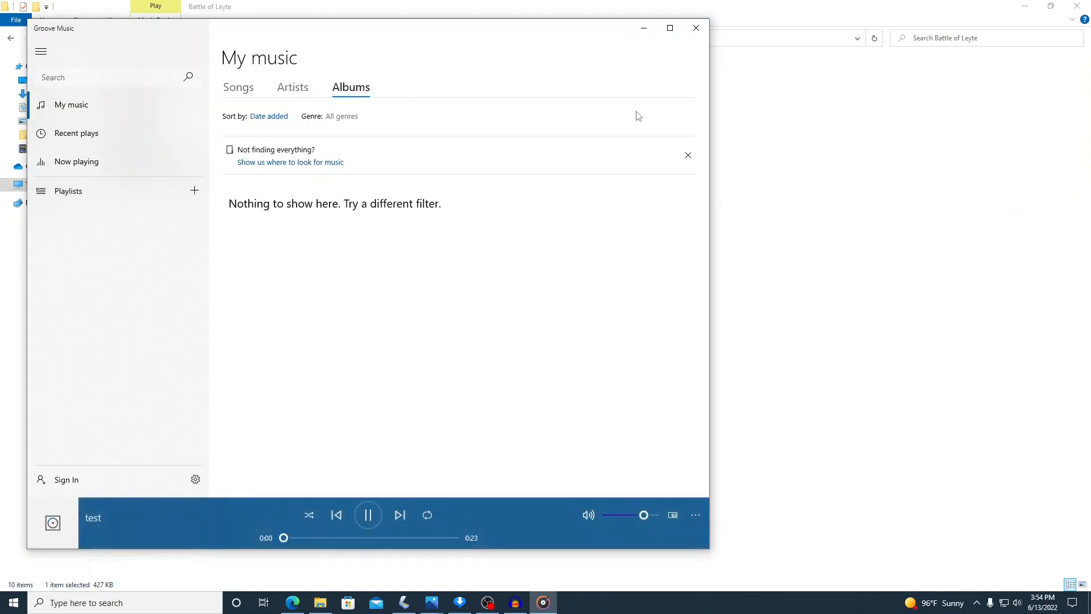
Close the Groove Music player and switch back to the Audacity project.
{"action": "left_click", "coordinate": [696, 28]}
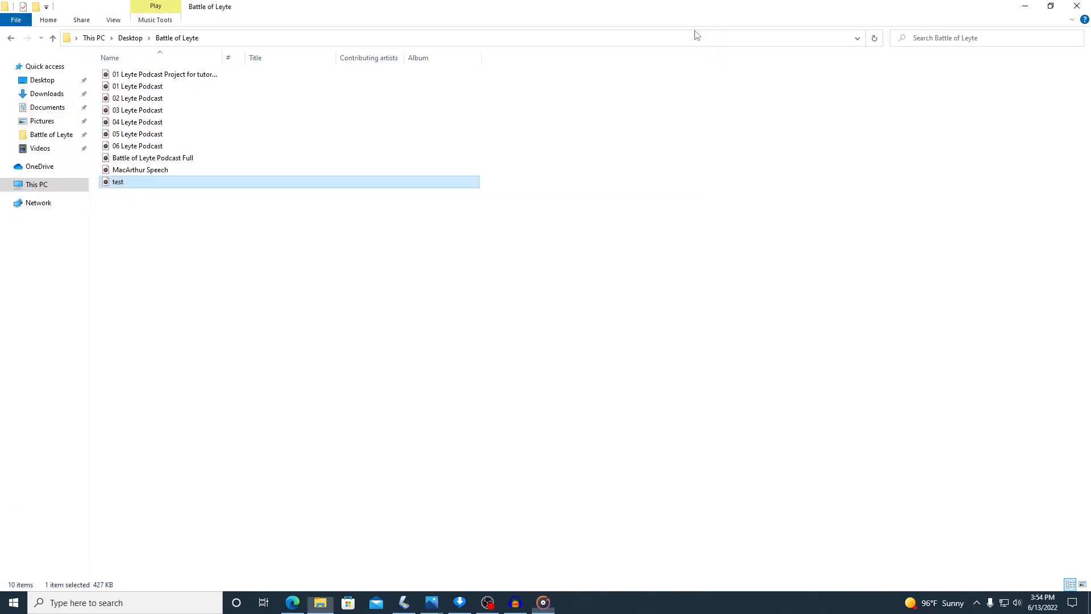
{"action": "mouse_move", "coordinate": [516, 602]}
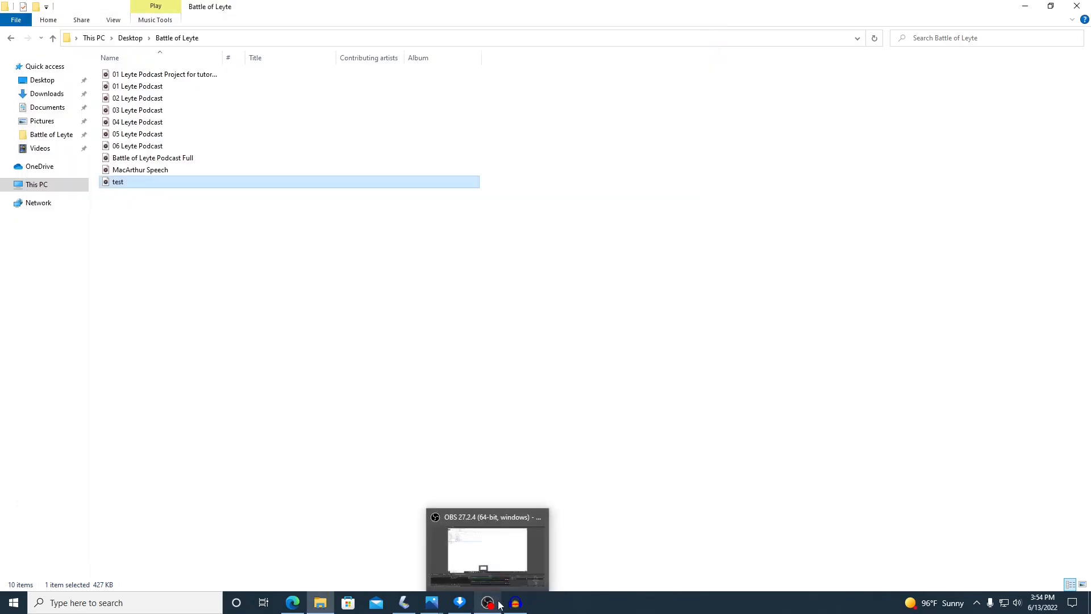
{"action": "left_click", "coordinate": [489, 537]}
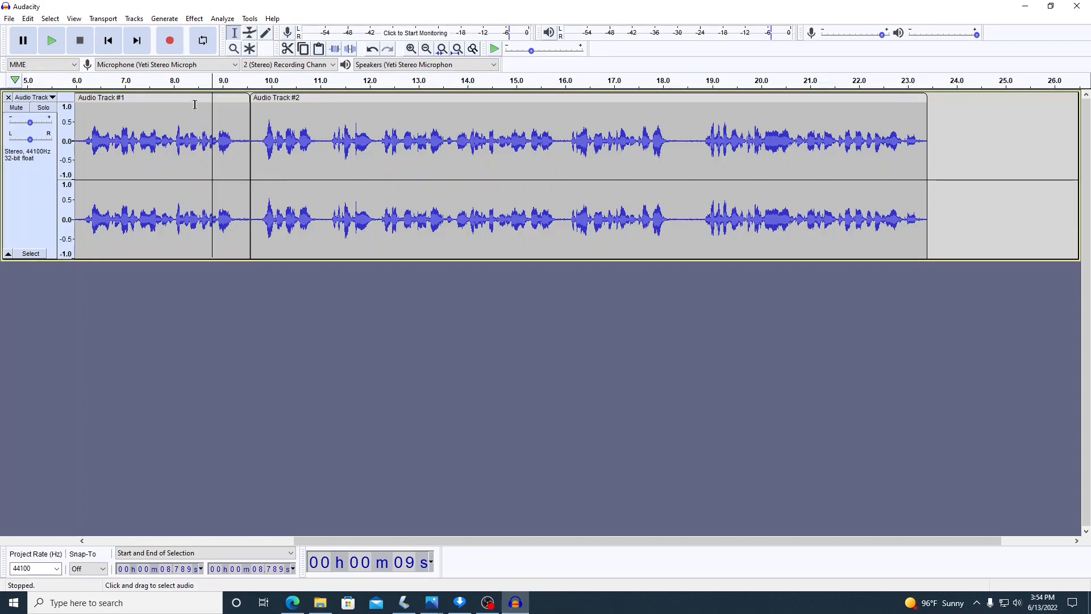
{"action": "right_click", "coordinate": [190, 123]}
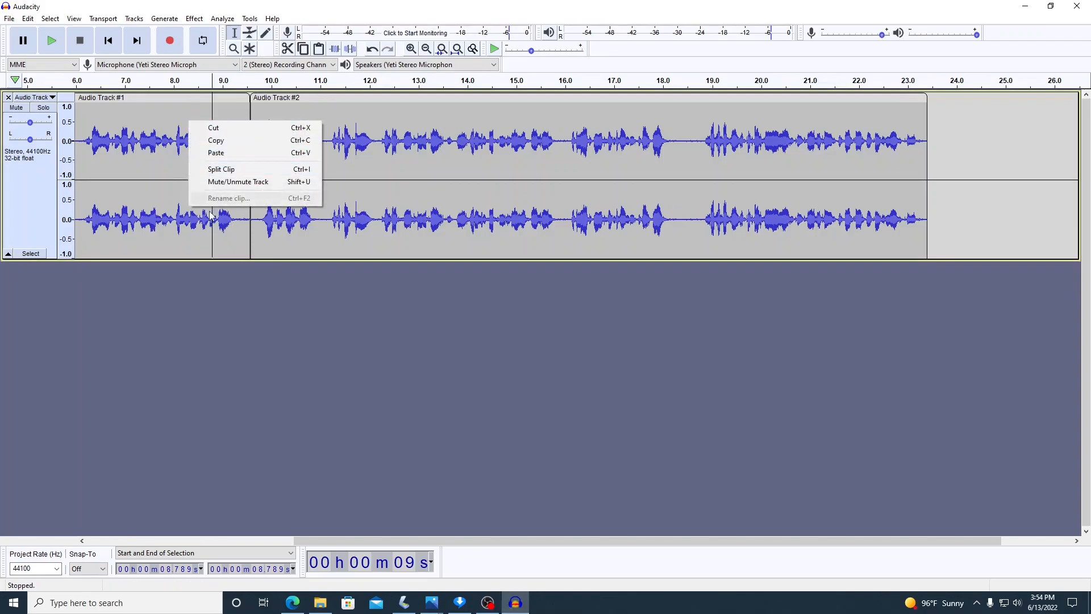
{"action": "left_click", "coordinate": [202, 227]}
{"action": "key", "text": "Delete"}
{"action": "left_click", "coordinate": [661, 321]}
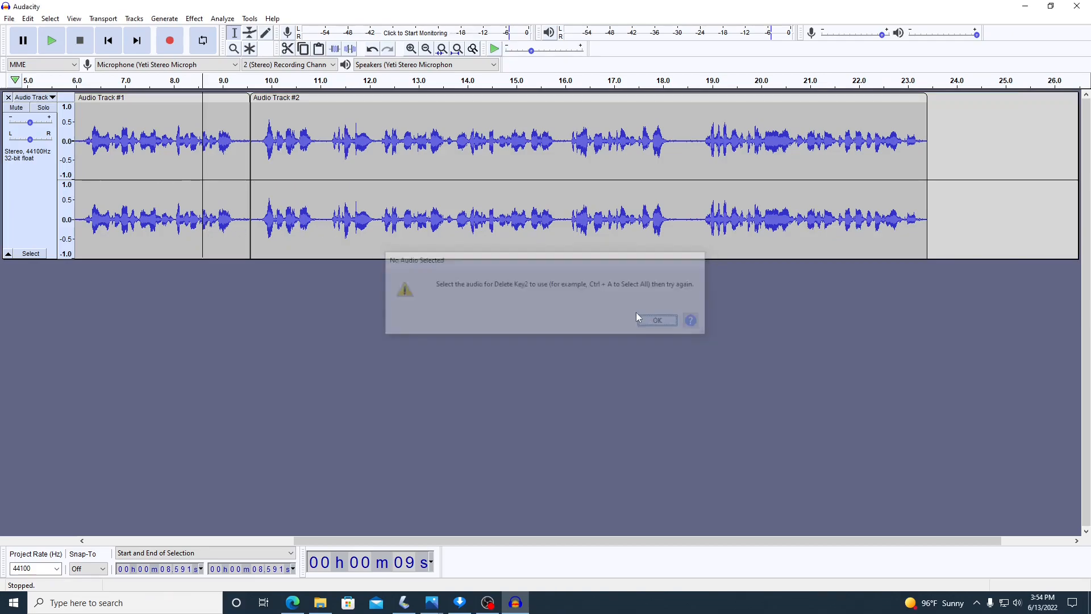
Import the audio files 01 Leyte Podcast Project for tutorial and MacArthur Speech from the Battle of Leyte folder.
{"action": "left_click", "coordinate": [9, 19]}
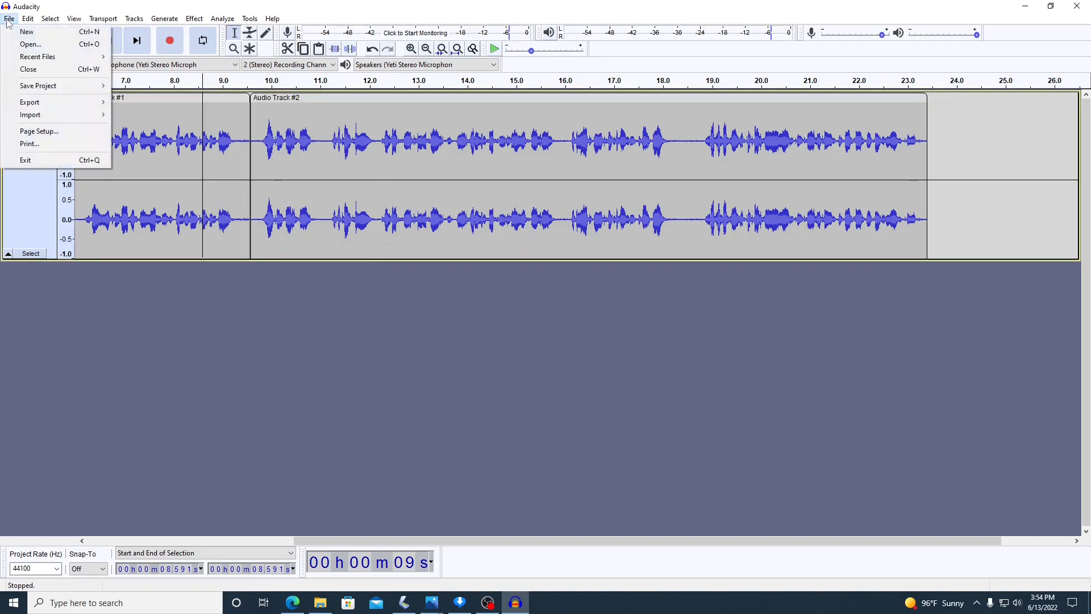
{"action": "mouse_move", "coordinate": [44, 117]}
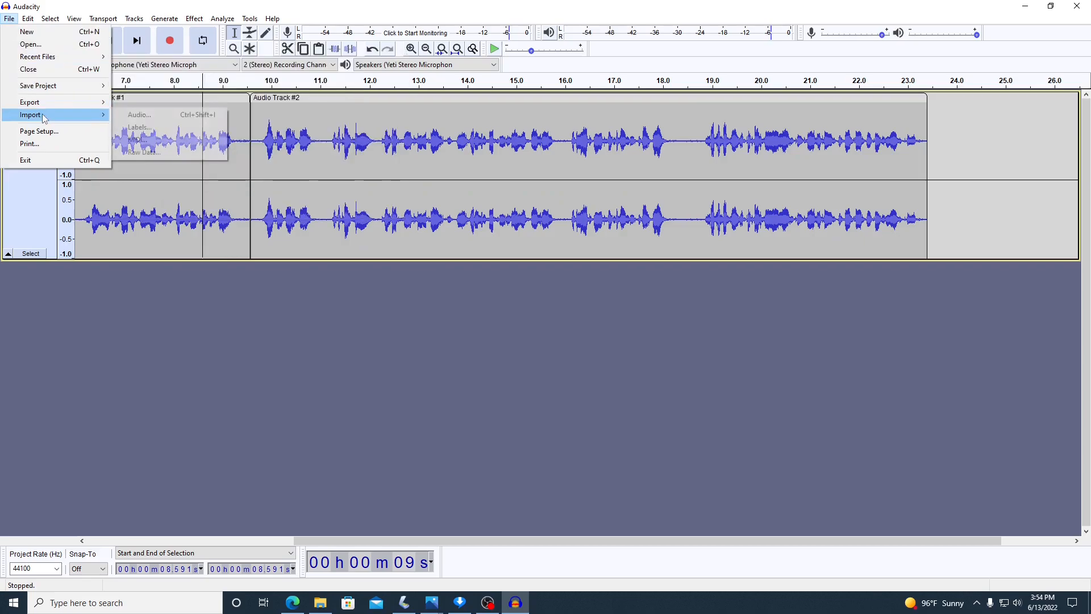
{"action": "left_click", "coordinate": [137, 114]}
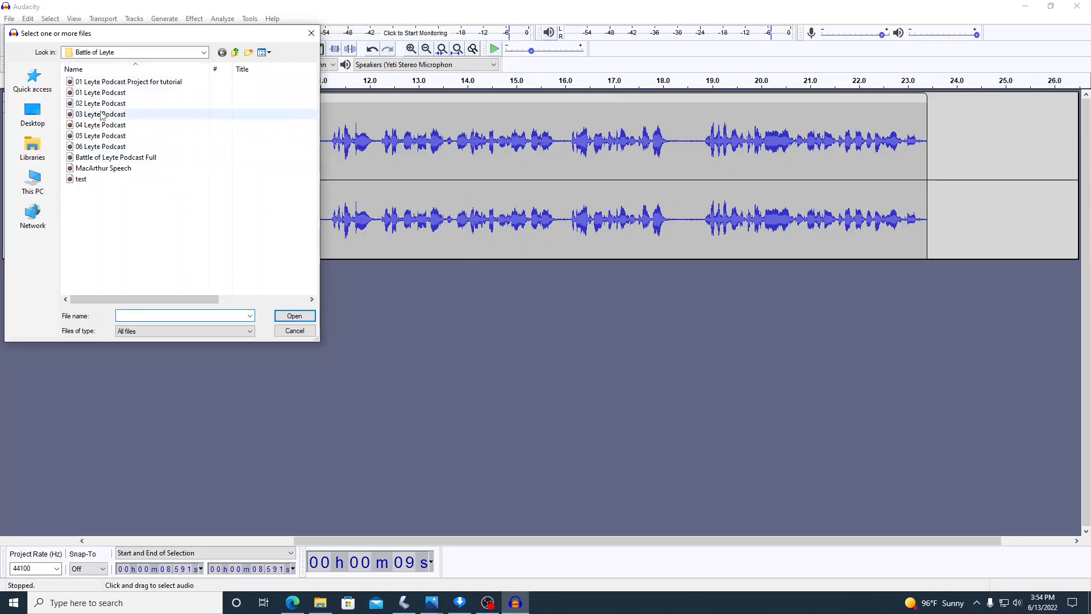
{"action": "left_click", "coordinate": [96, 83]}
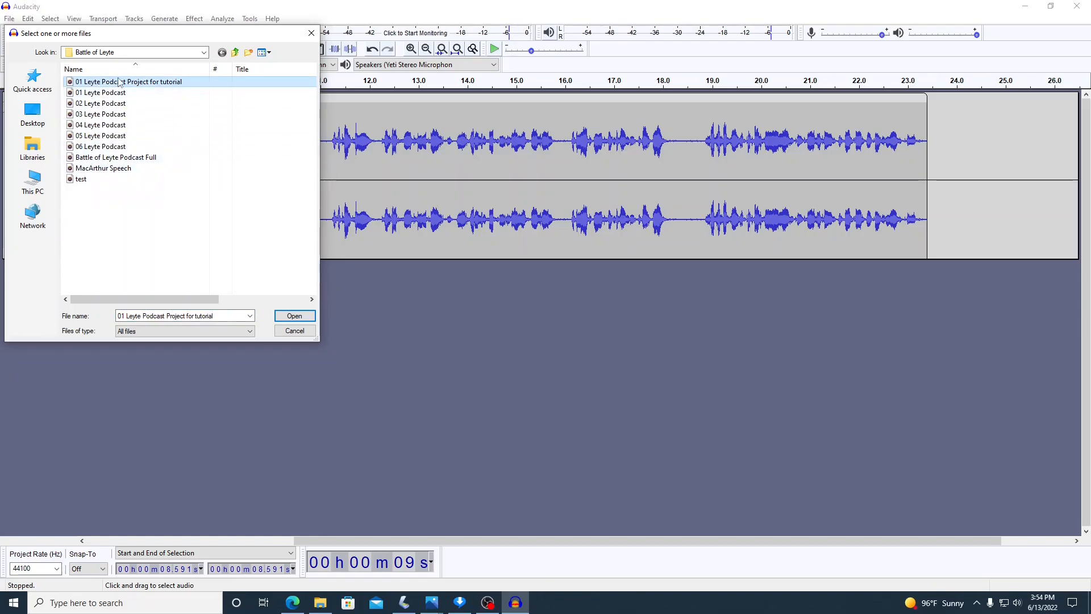
{"action": "left_click", "coordinate": [115, 173], "text": "ctrl"}
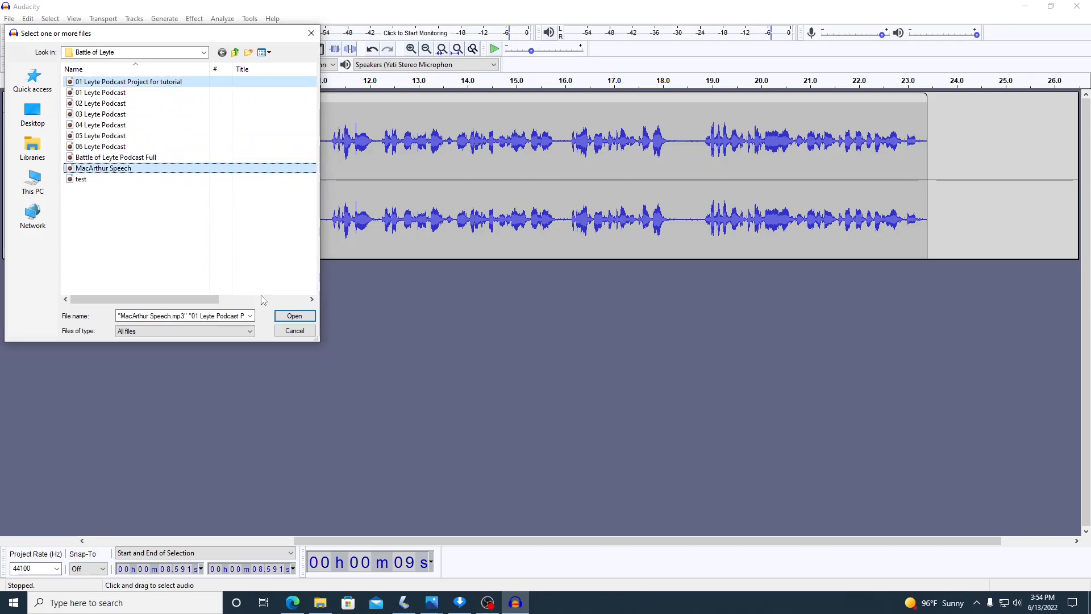
{"action": "left_click", "coordinate": [284, 316]}
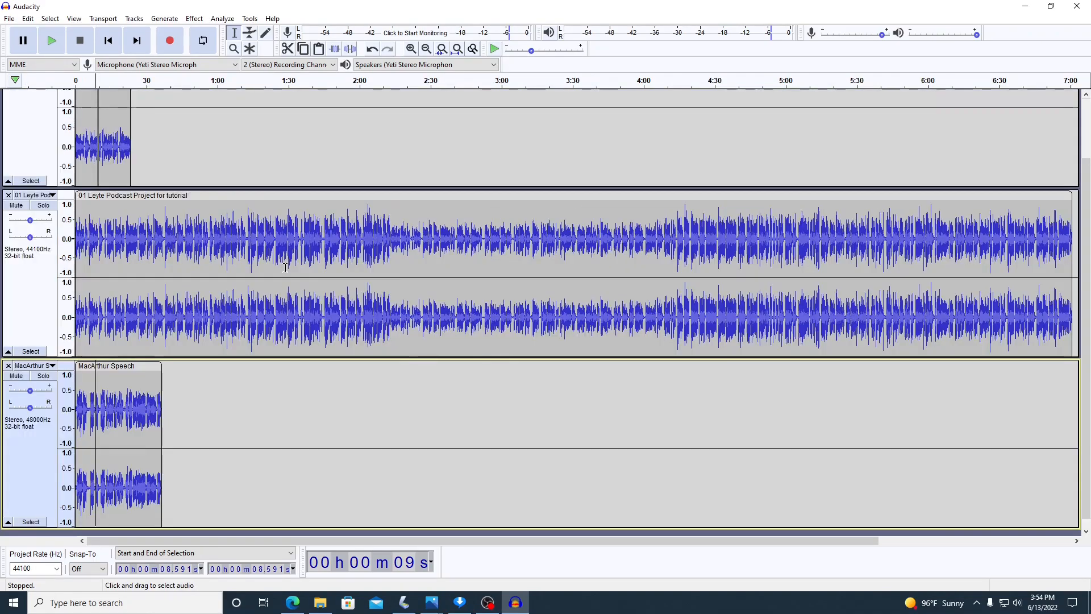
Remove the recorded narration track above the two imported tracks from the project.
{"action": "scroll", "coordinate": [285, 267], "scroll_direction": "up", "scroll_amount": 2}
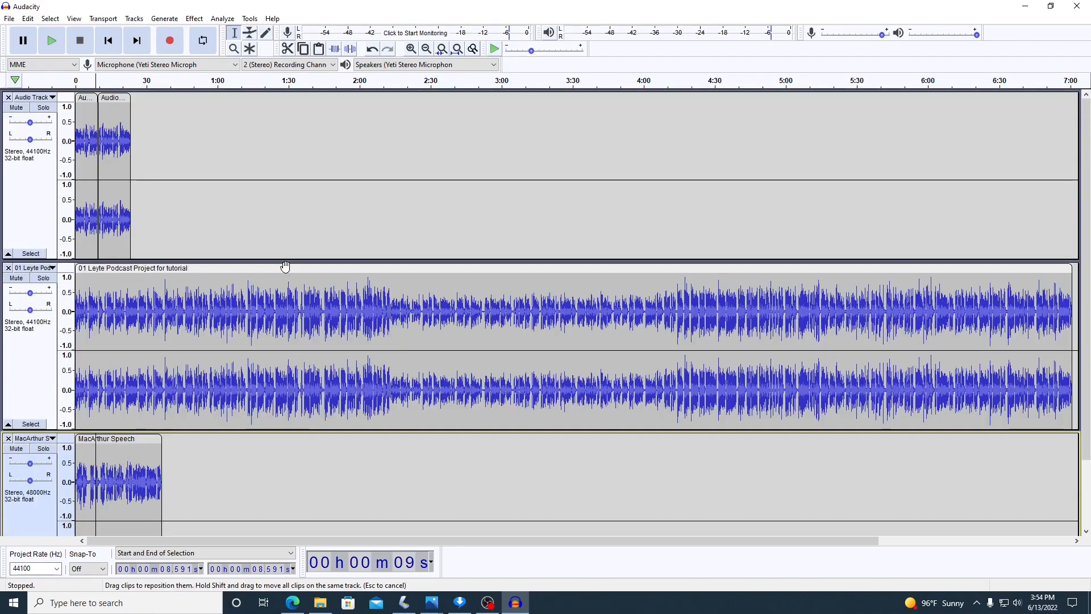
{"action": "left_click", "coordinate": [29, 97]}
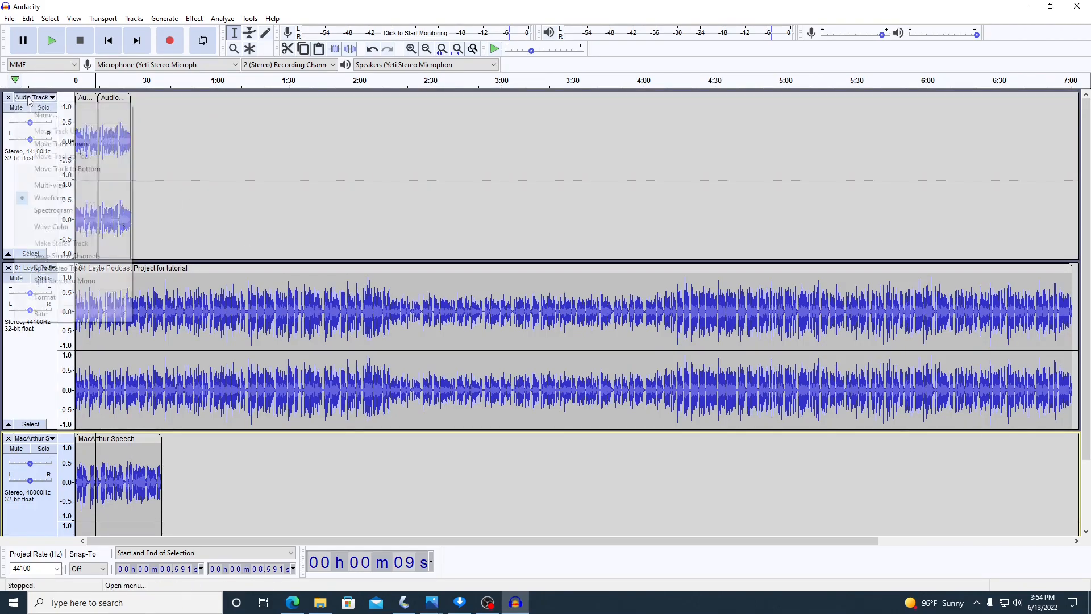
{"action": "left_click", "coordinate": [227, 225]}
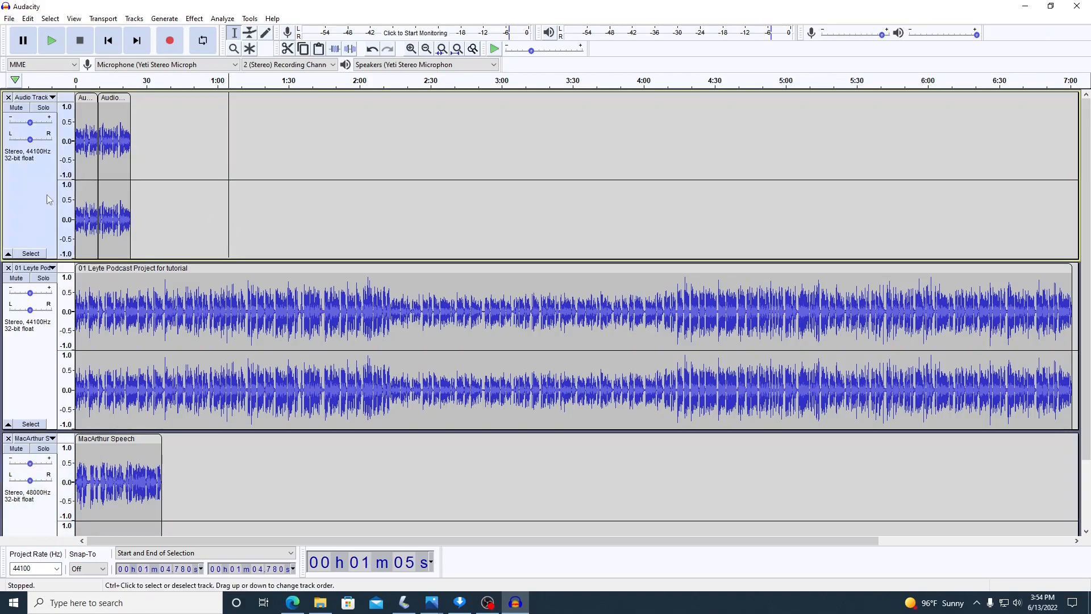
{"action": "left_click", "coordinate": [41, 167]}
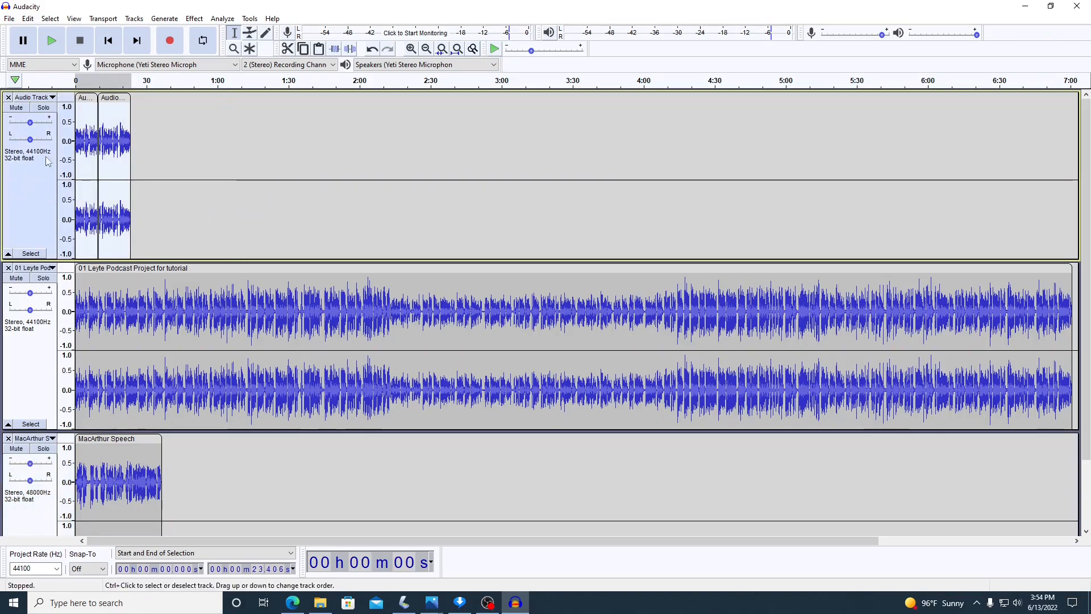
{"action": "left_click", "coordinate": [8, 98]}
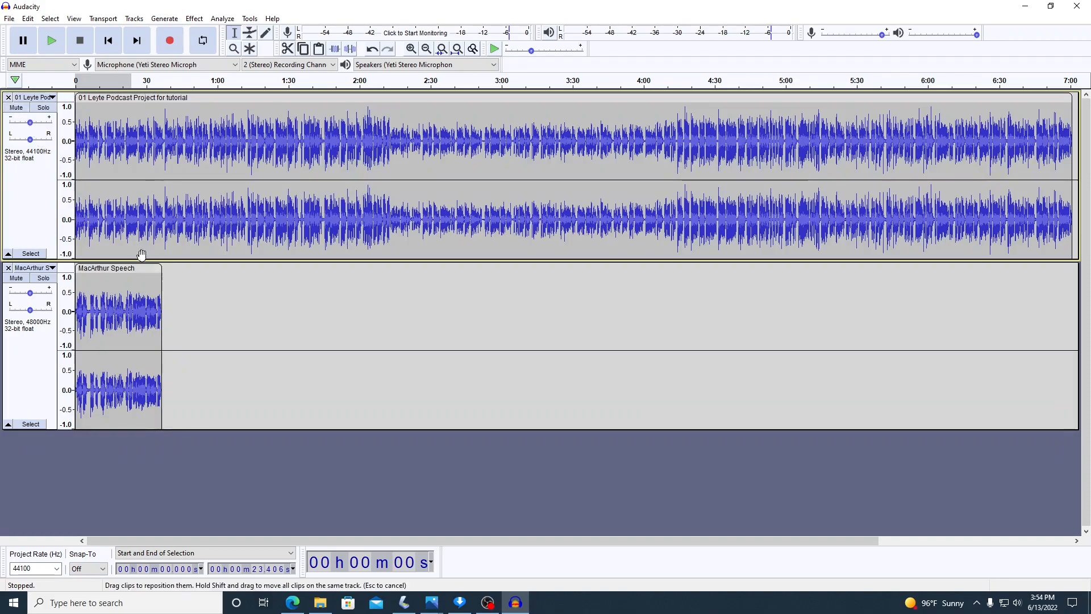
Play the overlapping podcast and MacArthur Speech tracks from about 11.3 s to hear them together.
{"action": "left_click", "coordinate": [102, 170]}
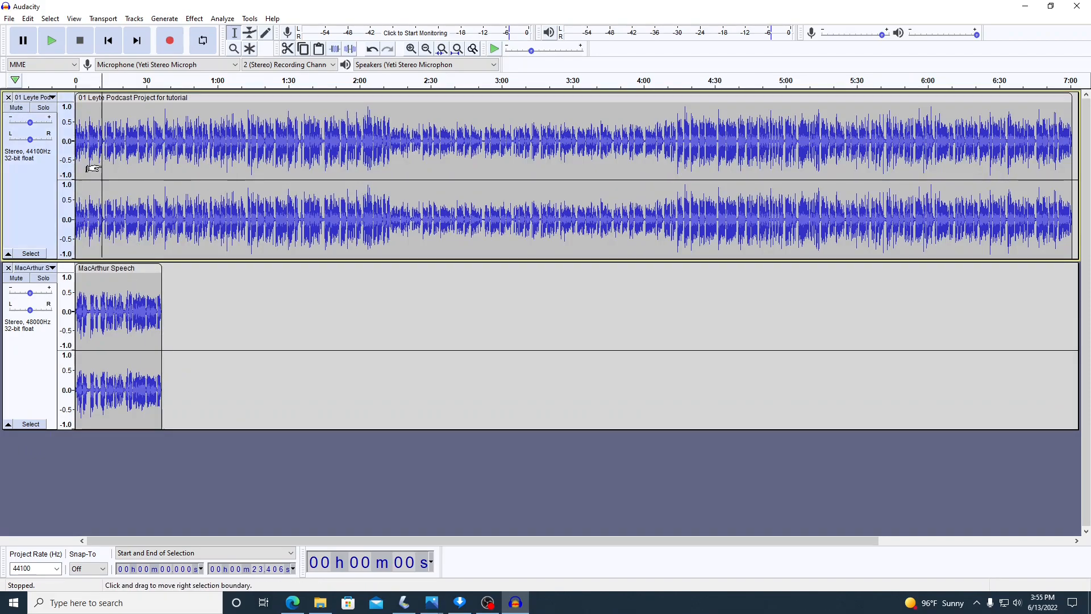
{"action": "left_click", "coordinate": [49, 50]}
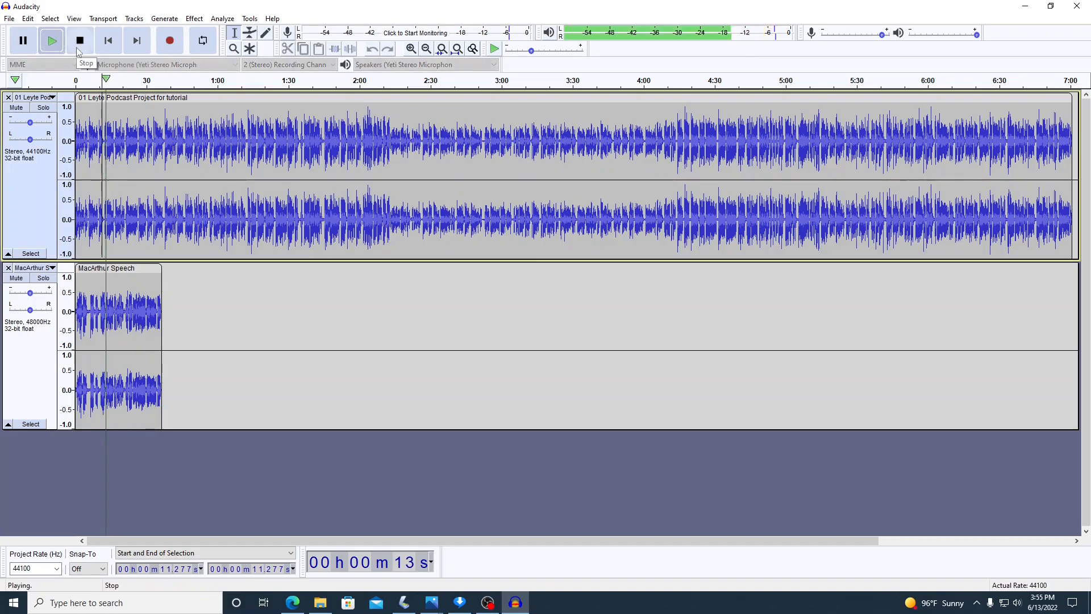
{"action": "left_click", "coordinate": [78, 49]}
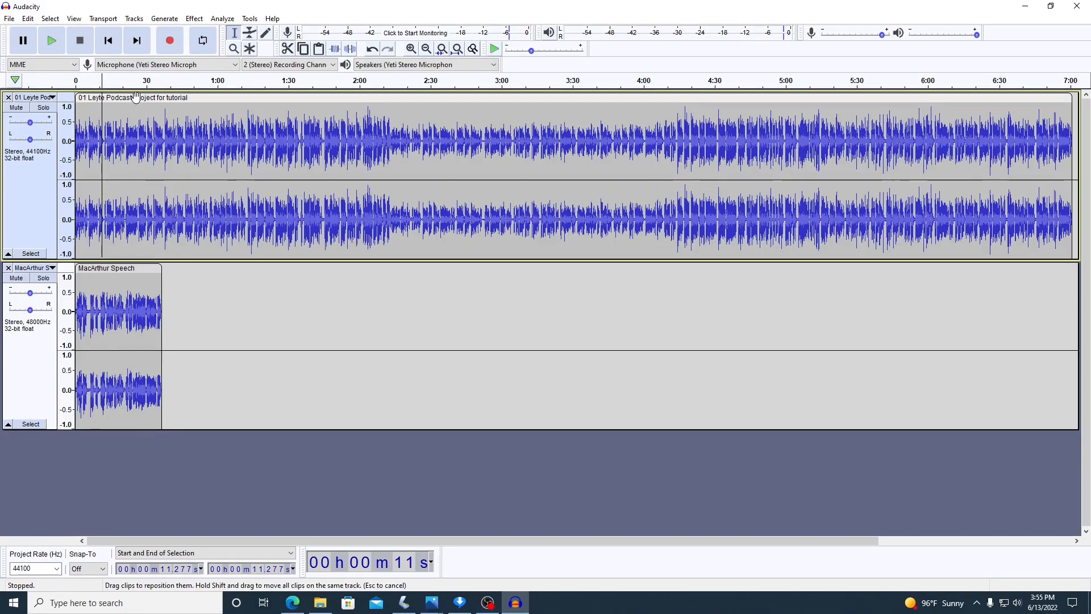
Move the 01 Leyte Podcast clip to start where the MacArthur Speech clip ends, and check playback from about 15.4 s.
{"action": "left_click_drag", "start_coordinate": [133, 101], "coordinate": [219, 120]}
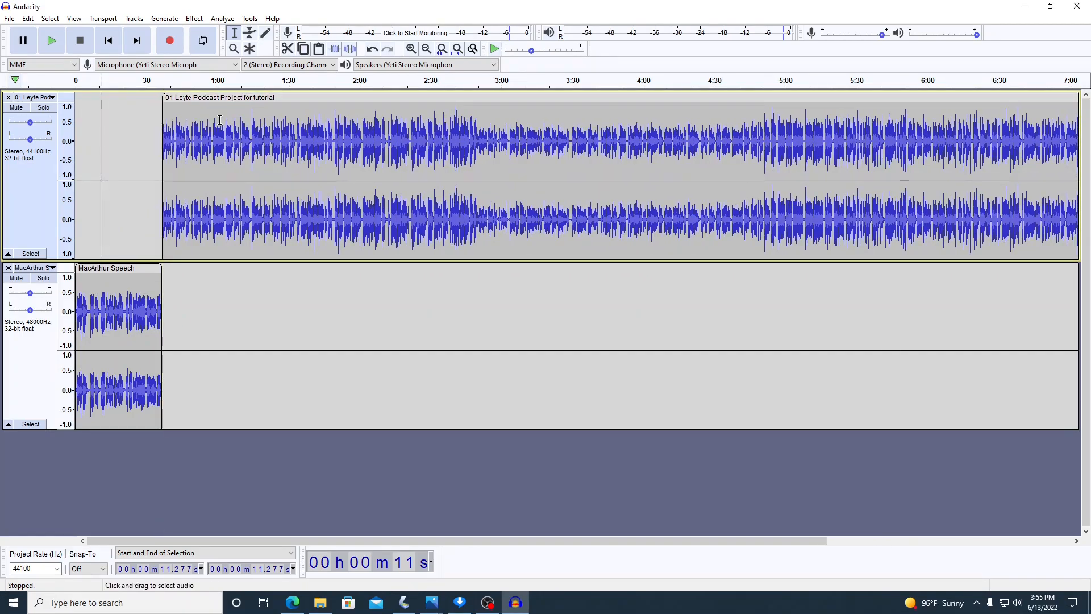
{"action": "left_click", "coordinate": [112, 131]}
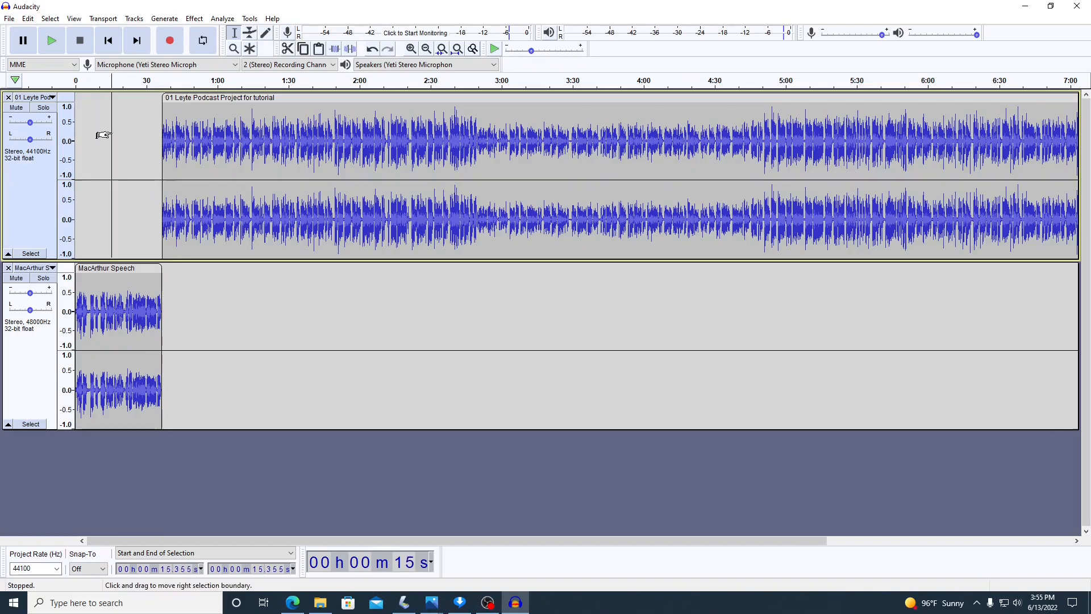
{"action": "left_click", "coordinate": [56, 50]}
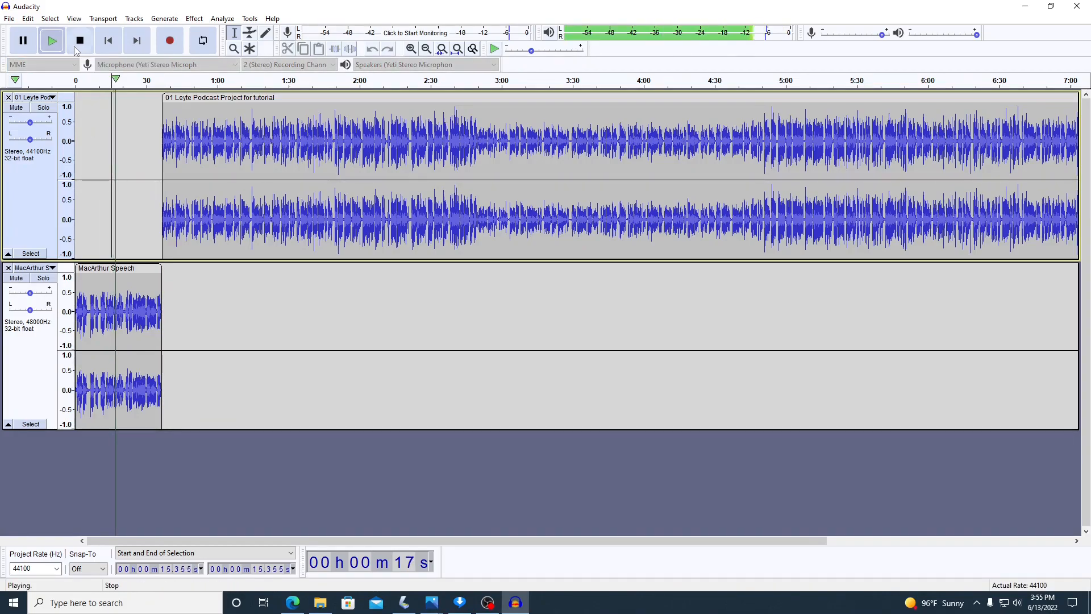
{"action": "left_click", "coordinate": [76, 51]}
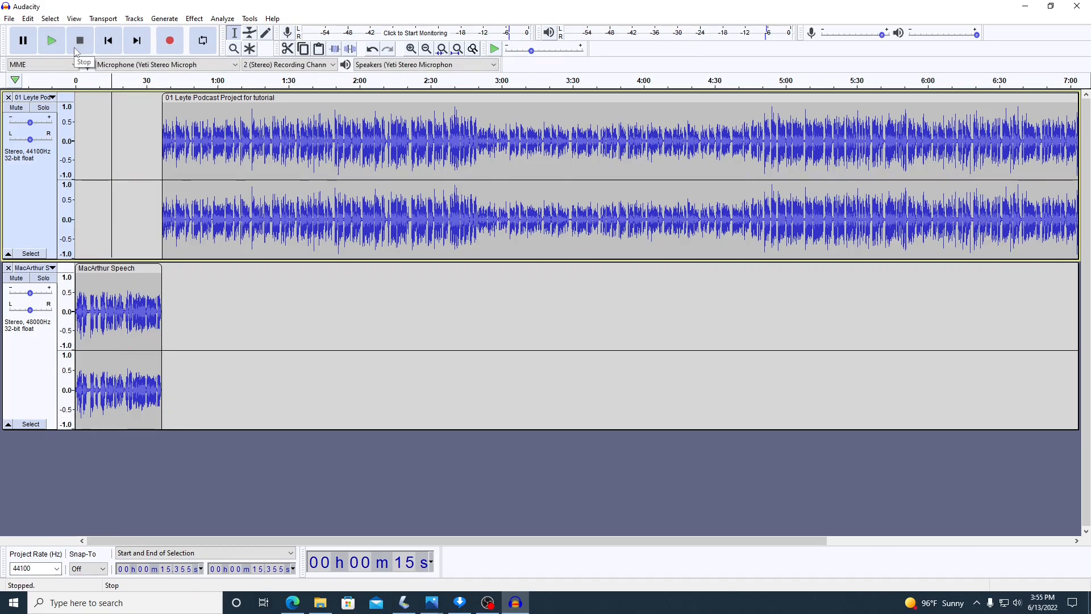
Play the transition from the MacArthur Speech clip to the podcast clip twice, starting at about 35 s.
{"action": "key", "text": "ctrl+3"}
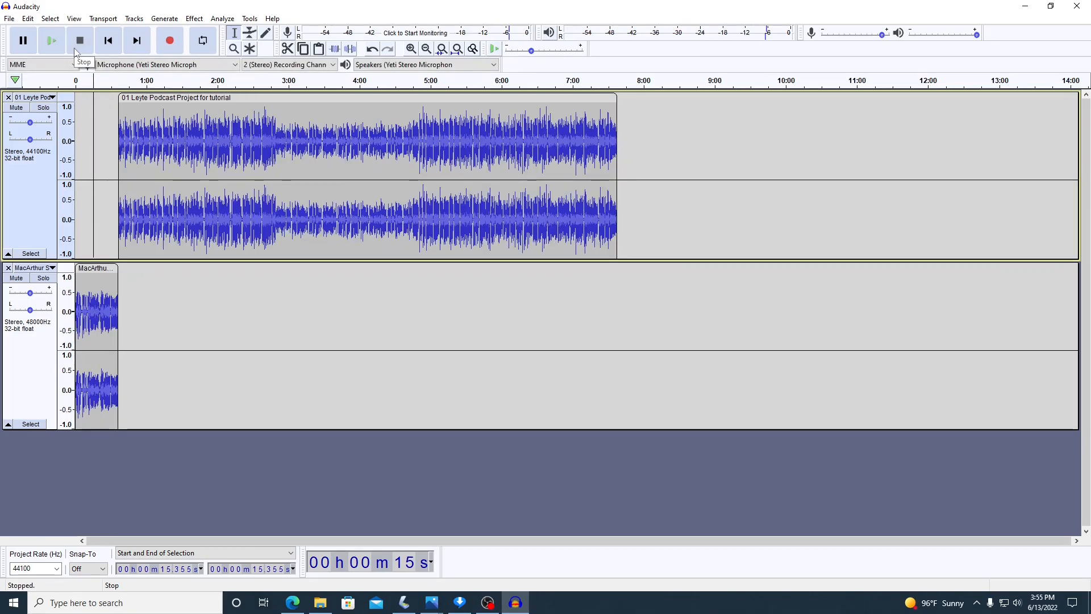
{"action": "key", "text": "ctrl+1"}
{"action": "key", "text": "ctrl+1"}
{"action": "key", "text": "ctrl+1"}
{"action": "key", "text": "ctrl+1"}
{"action": "key", "text": "ctrl+1"}
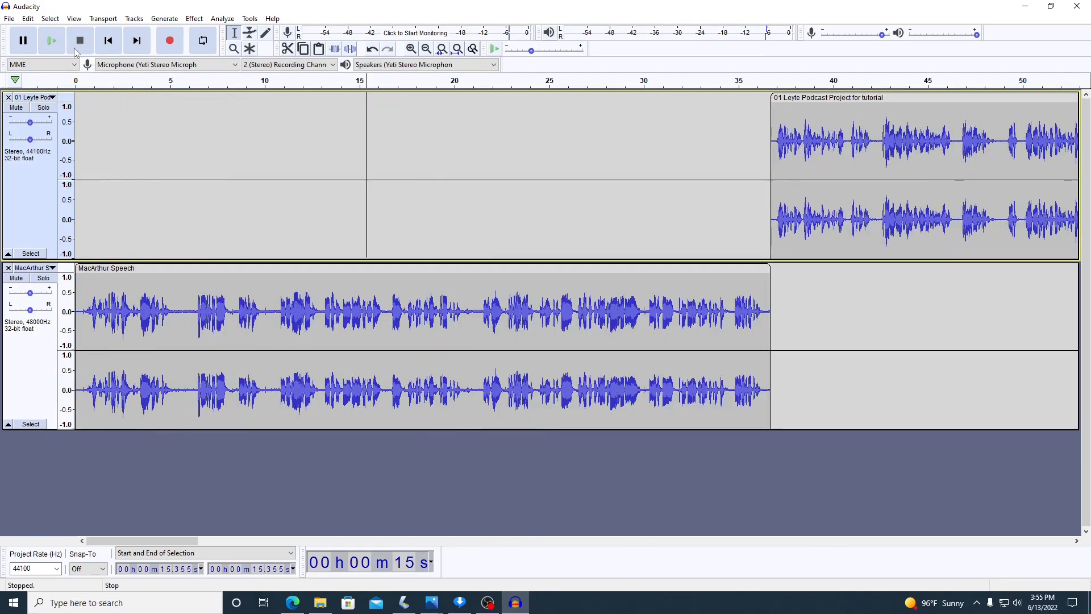
{"action": "key", "text": "ctrl+1"}
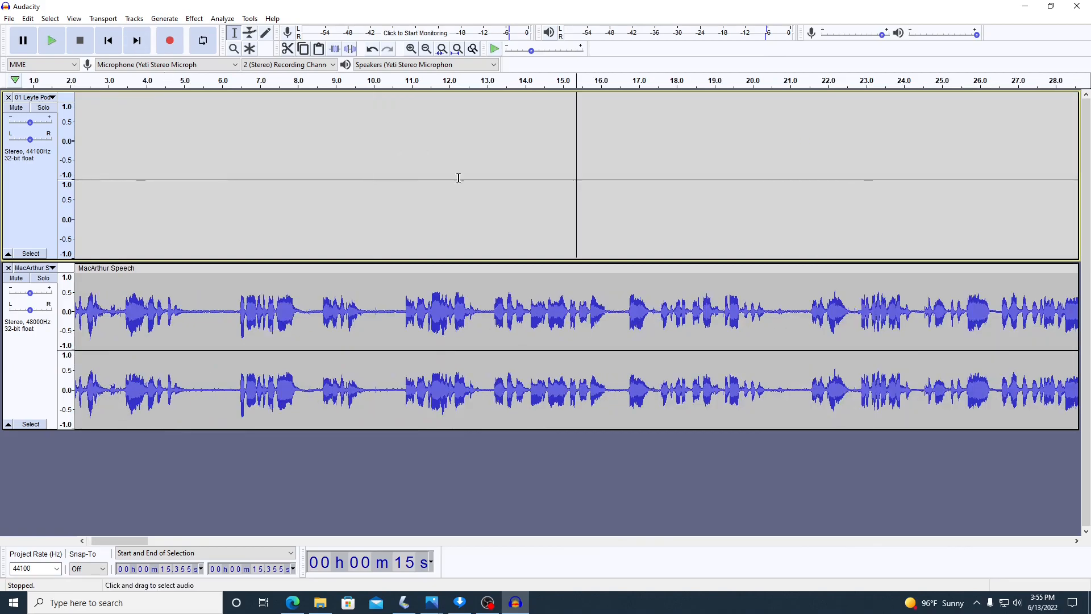
{"action": "left_click", "coordinate": [797, 318]}
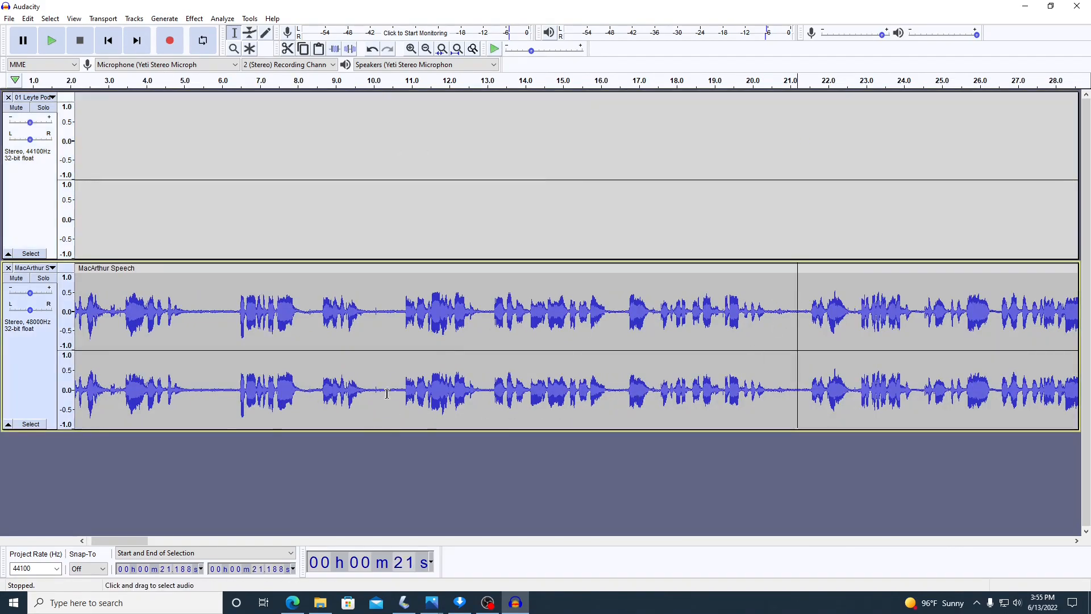
{"action": "left_click_drag", "start_coordinate": [136, 544], "coordinate": [177, 544]}
{"action": "left_click", "coordinate": [580, 330]}
{"action": "left_click", "coordinate": [61, 49]}
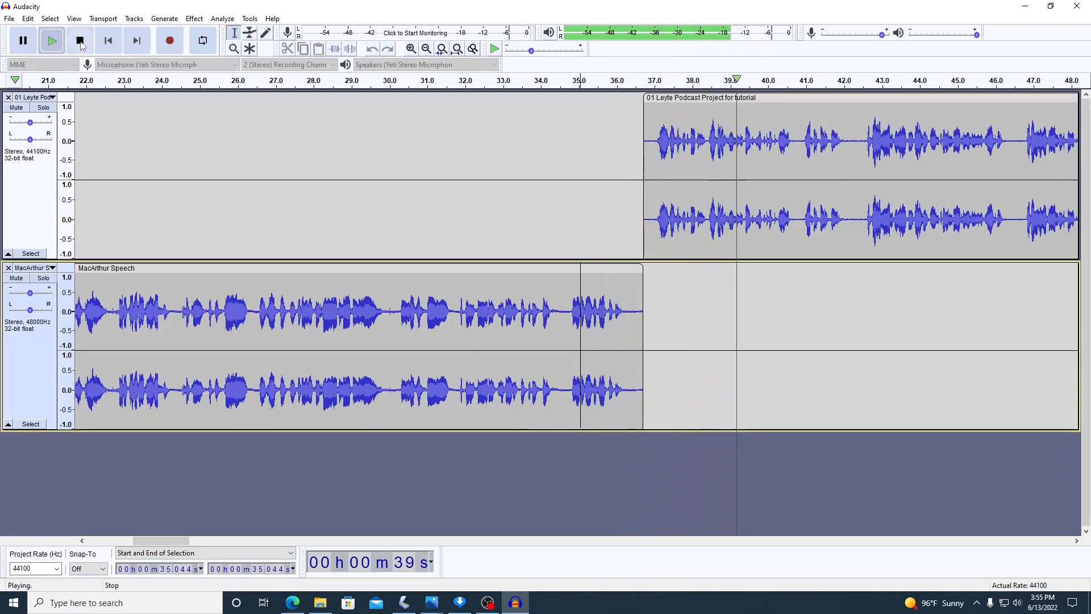
{"action": "left_click", "coordinate": [80, 41]}
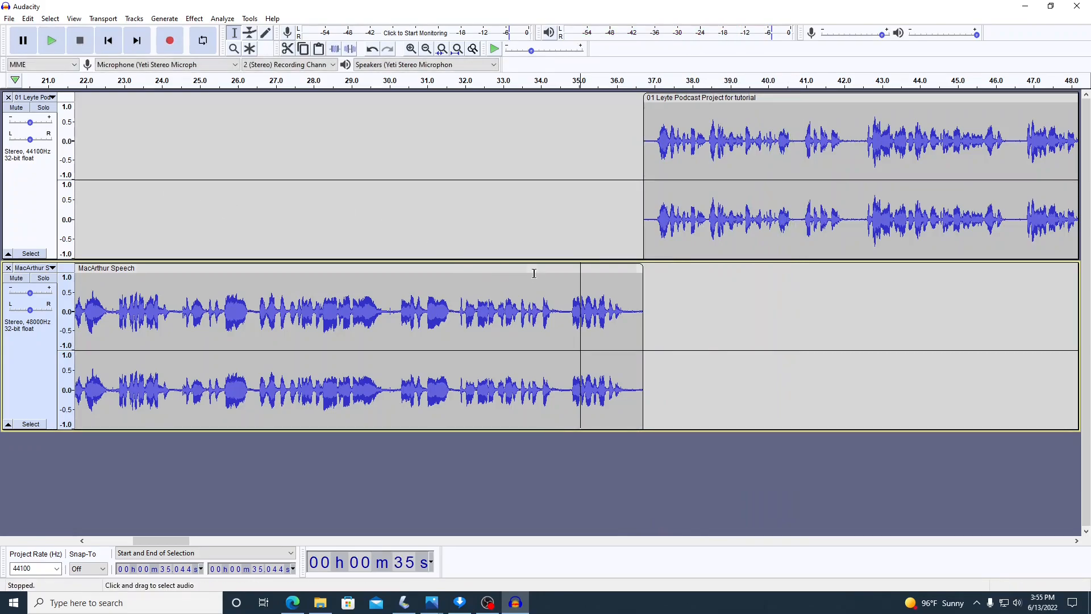
{"action": "left_click", "coordinate": [578, 275]}
{"action": "left_click", "coordinate": [60, 50]}
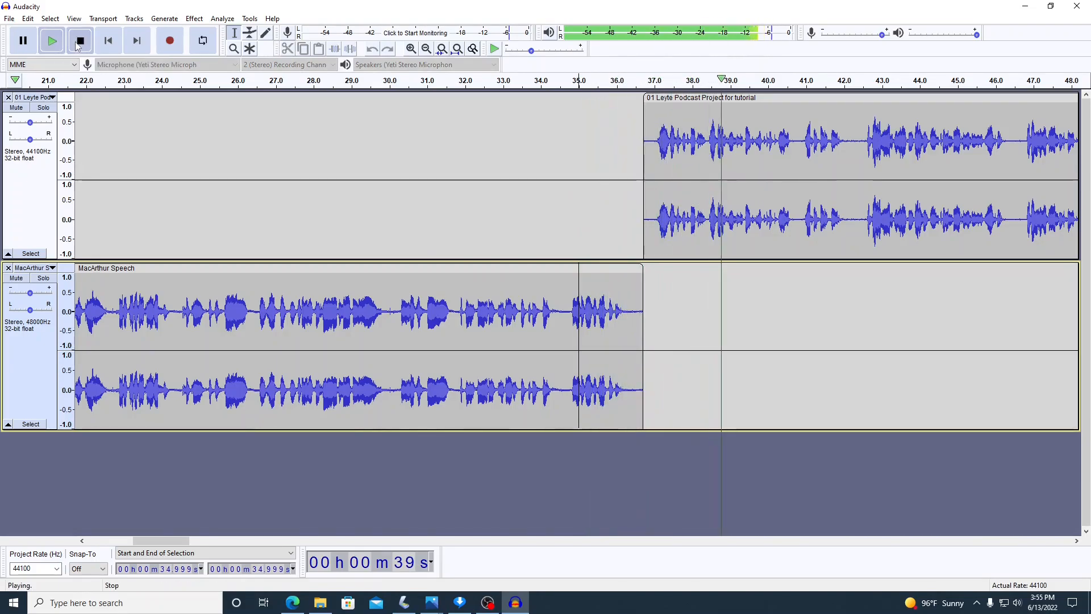
{"action": "left_click", "coordinate": [80, 40]}
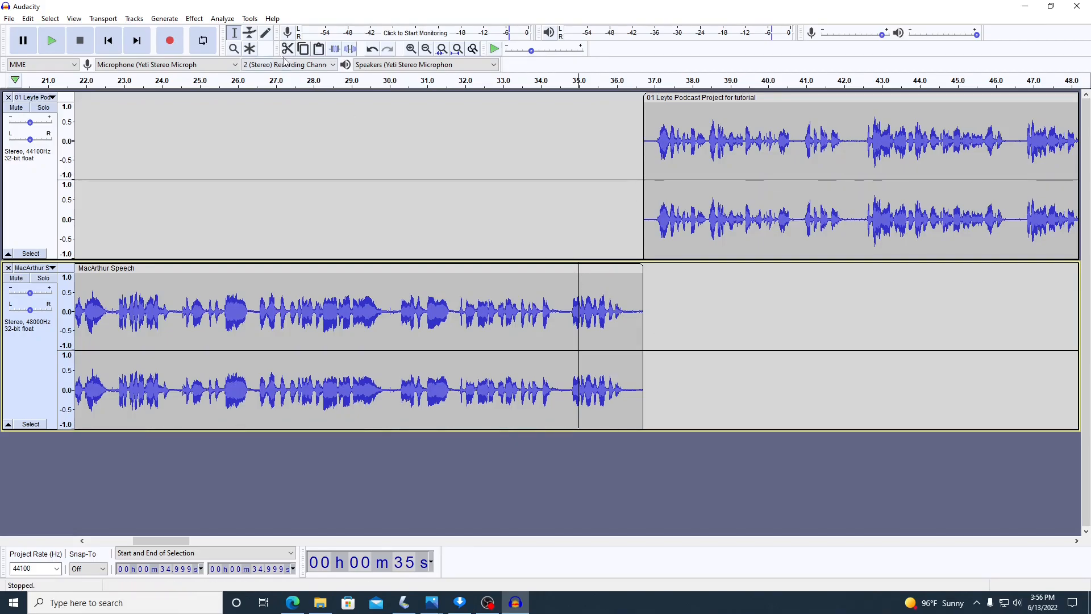
Fade down the MacArthur Speech clip between about 35.4 s and 36 s with the Envelope tool, and play the transition.
{"action": "left_click", "coordinate": [249, 34]}
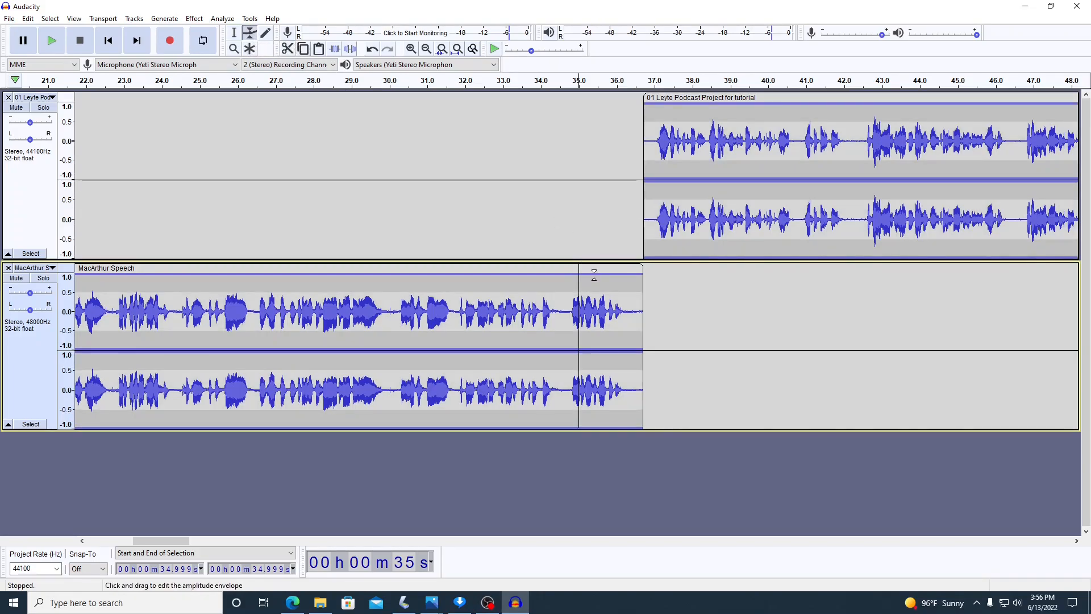
{"action": "left_click", "coordinate": [594, 275]}
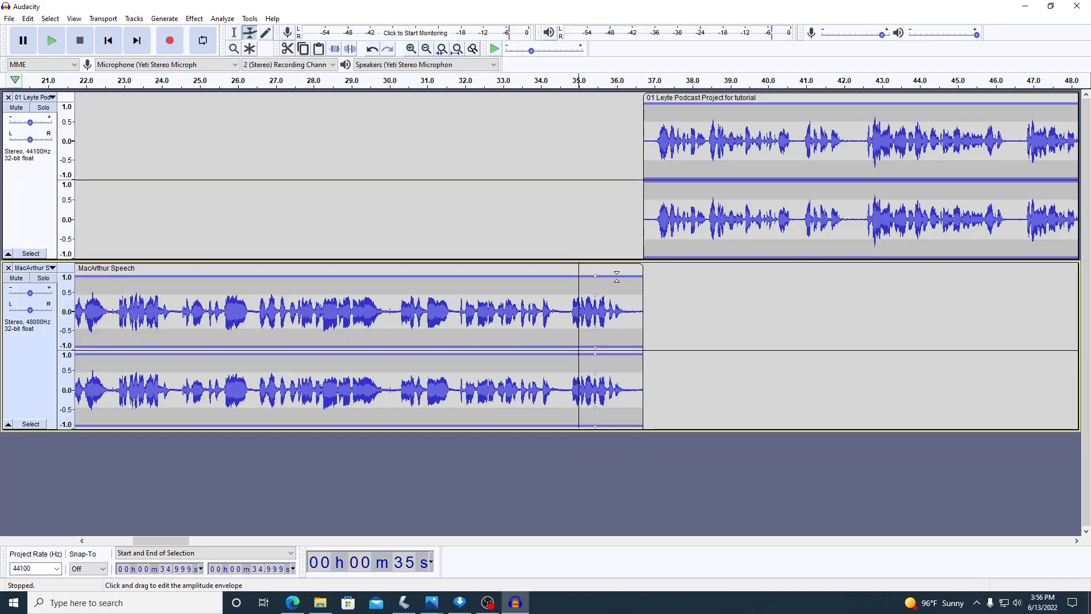
{"action": "left_click", "coordinate": [617, 278]}
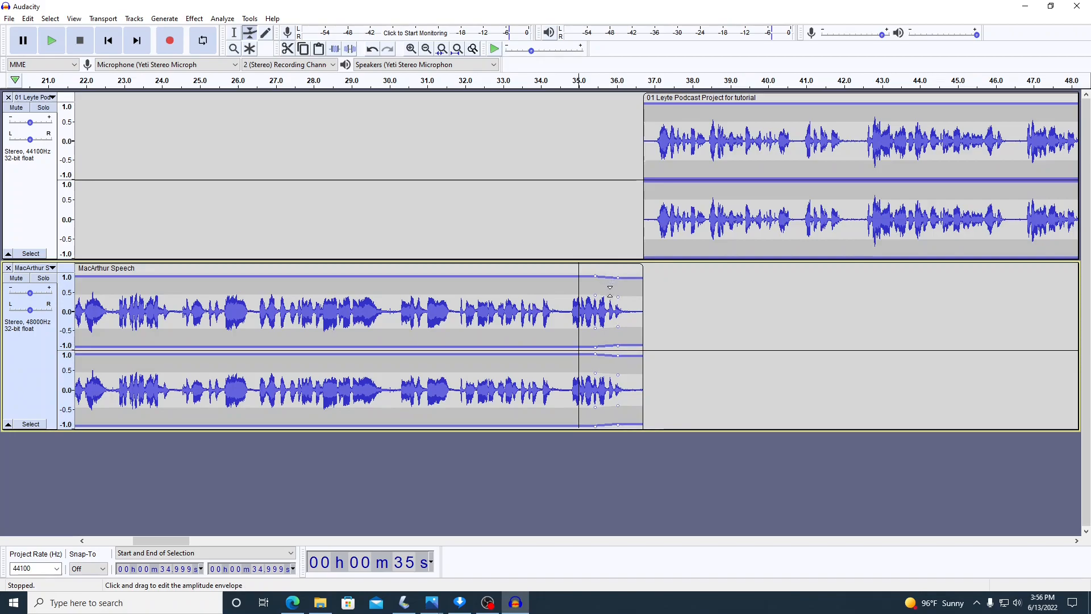
{"action": "left_click_drag", "start_coordinate": [610, 286], "coordinate": [610, 288]}
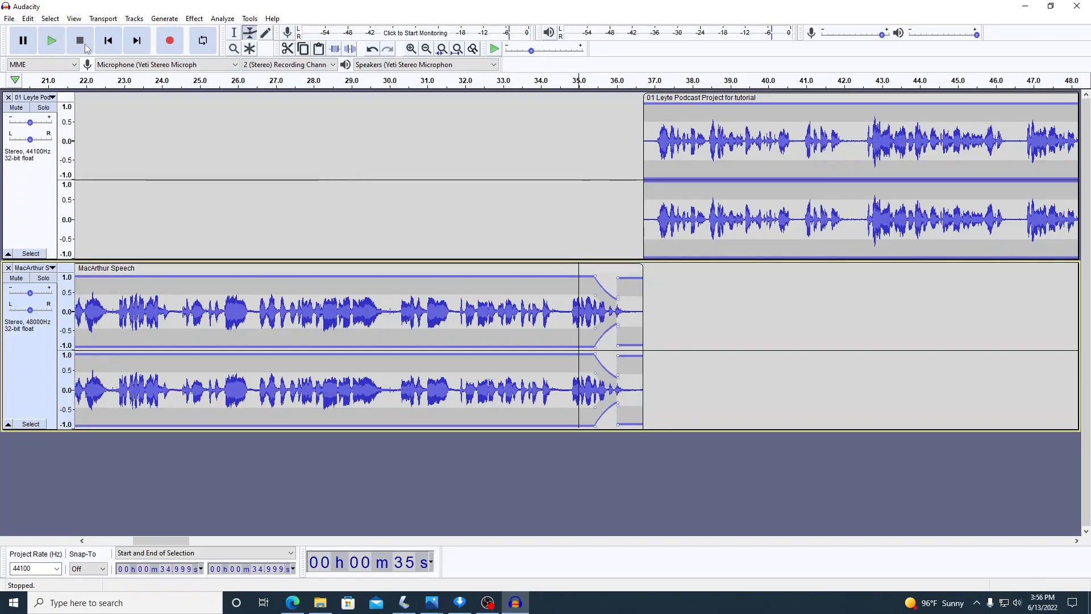
{"action": "left_click", "coordinate": [50, 43]}
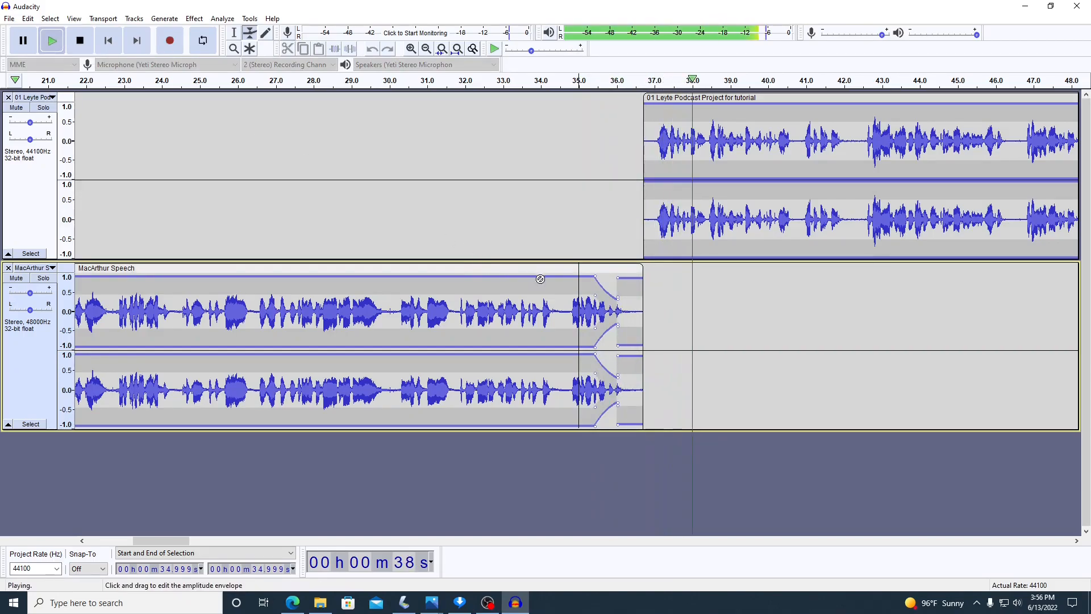
{"action": "left_click", "coordinate": [74, 50]}
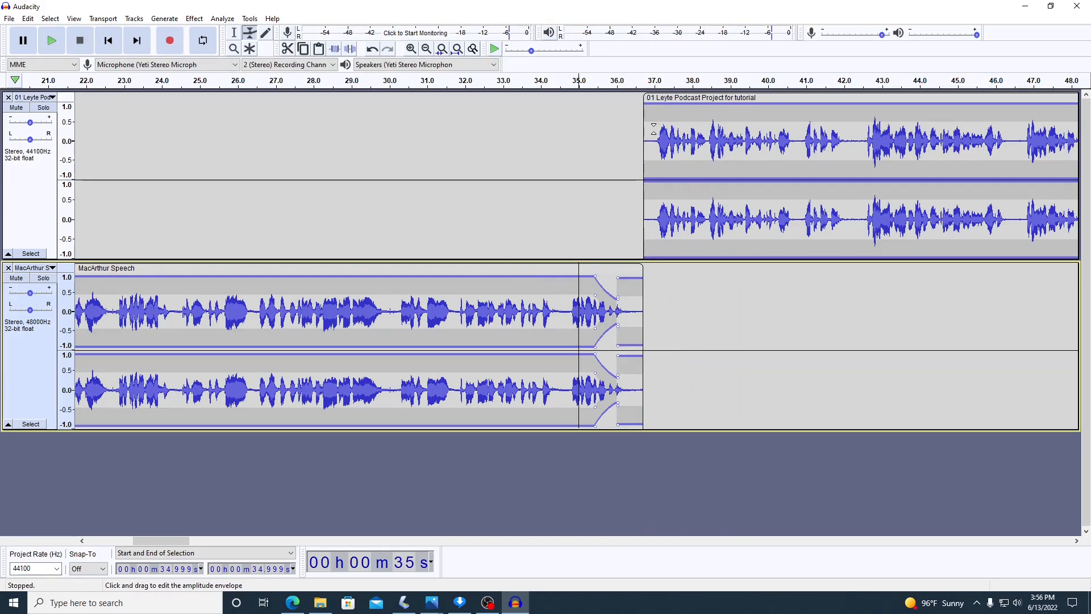
Shape a volume fade-in at the start of the 01 Leyte Podcast clip, from about 37 s to 37.8 s, with the Envelope tool.
{"action": "left_click", "coordinate": [649, 125]}
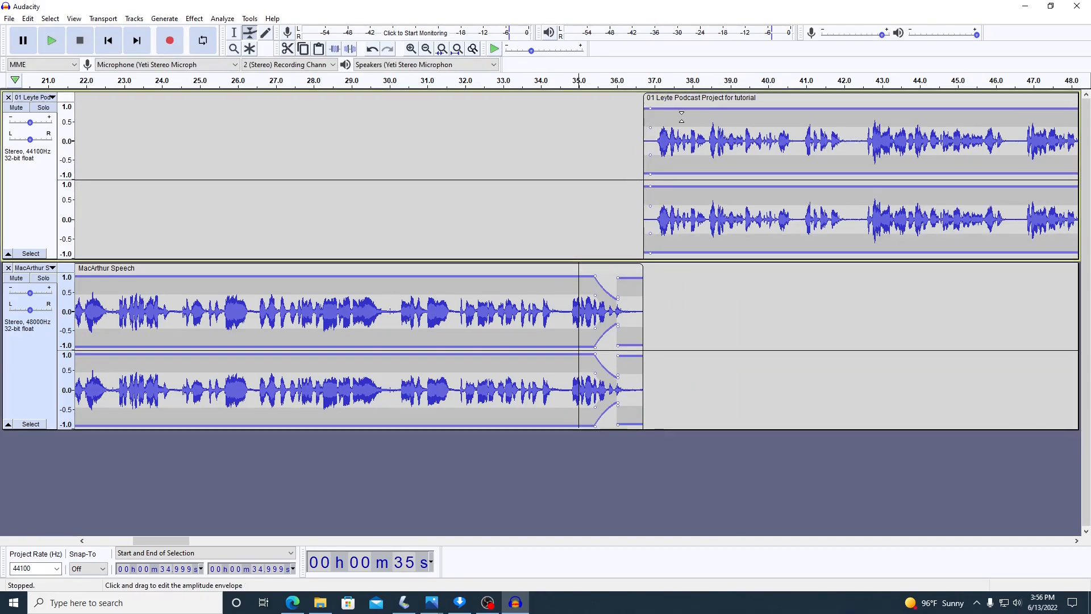
{"action": "mouse_move", "coordinate": [681, 117]}
{"action": "left_mouse_down"}
{"action": "mouse_move", "coordinate": [657, 115]}
{"action": "mouse_move", "coordinate": [654, 126]}
{"action": "mouse_move", "coordinate": [682, 114]}
{"action": "left_mouse_up"}
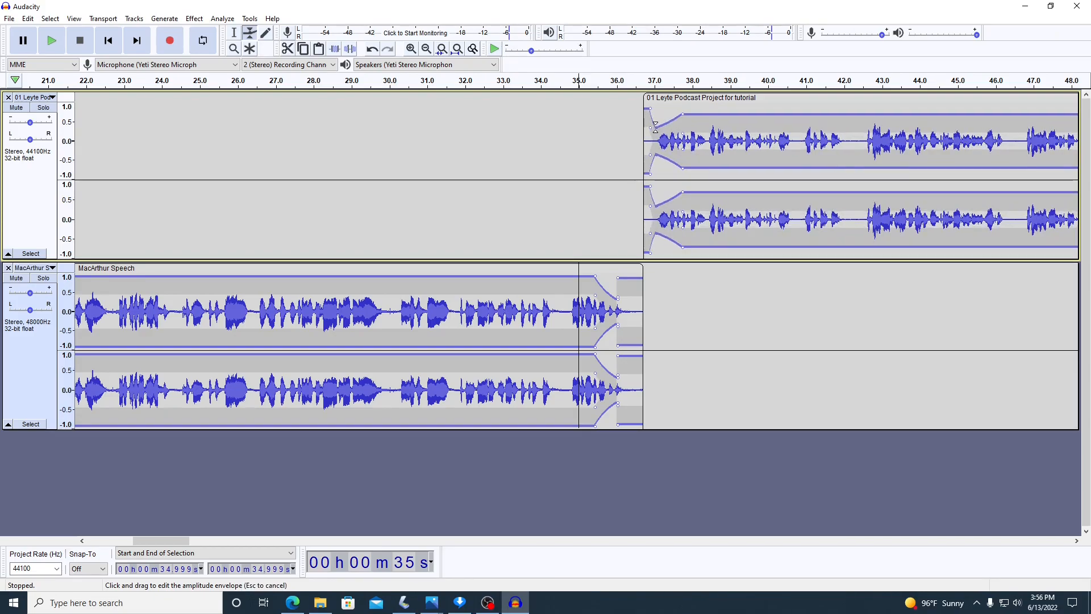
{"action": "left_click_drag", "start_coordinate": [574, 277], "coordinate": [573, 280]}
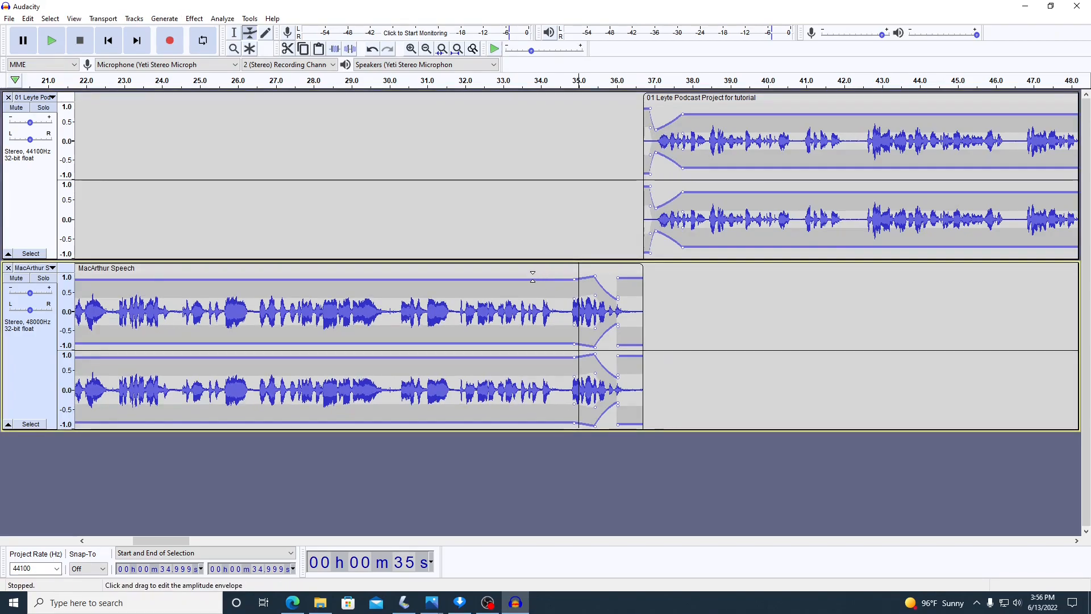
{"action": "key", "text": "ctrl+z"}
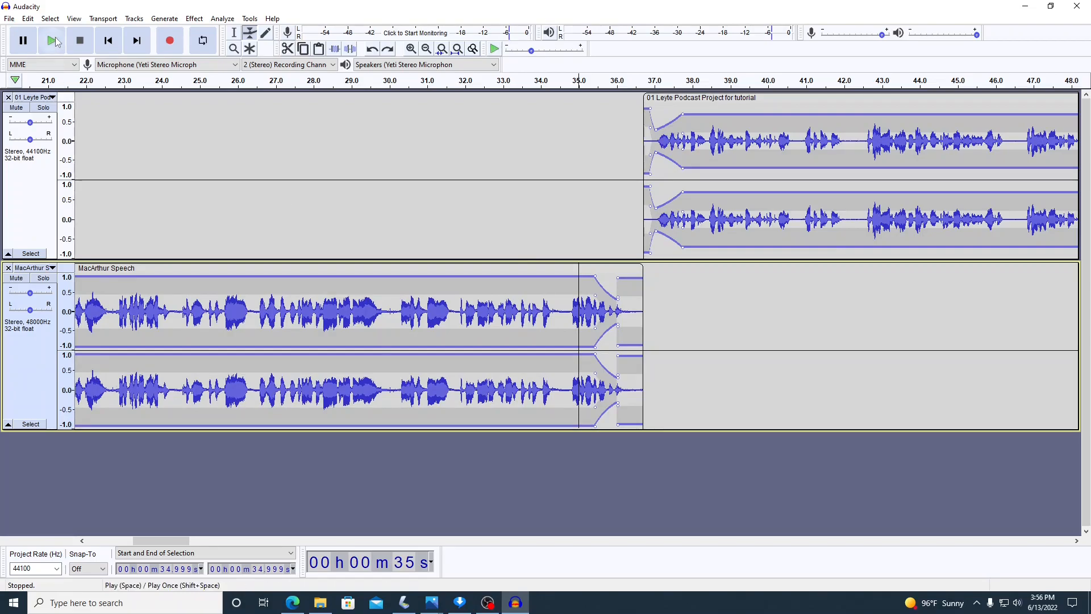
Switch to the Selection tool and play the faded transition between the two clips from about 35 s.
{"action": "left_click", "coordinate": [234, 33]}
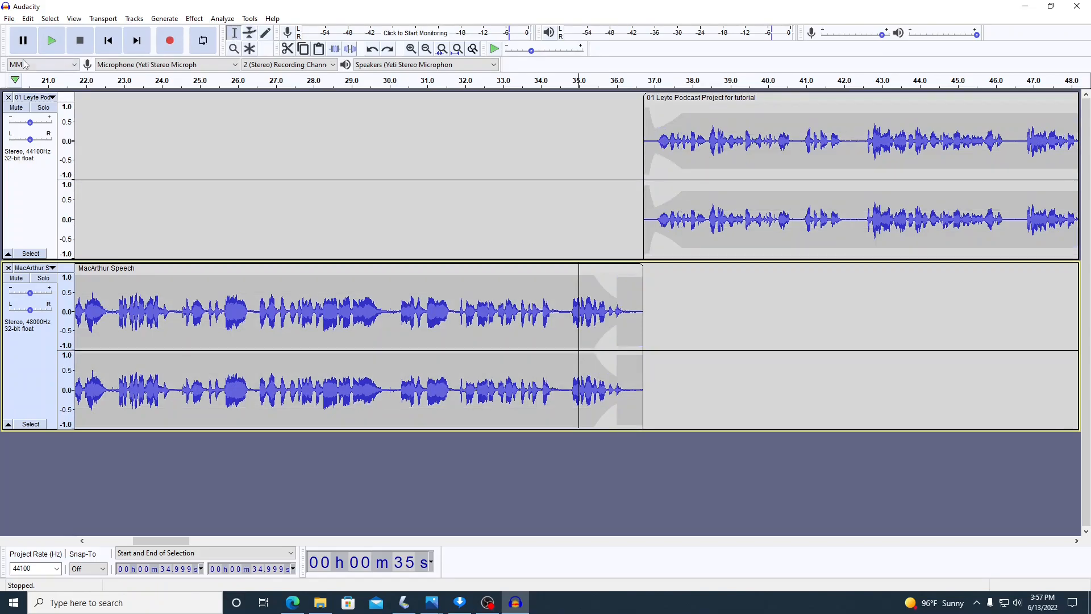
{"action": "left_click", "coordinate": [51, 41]}
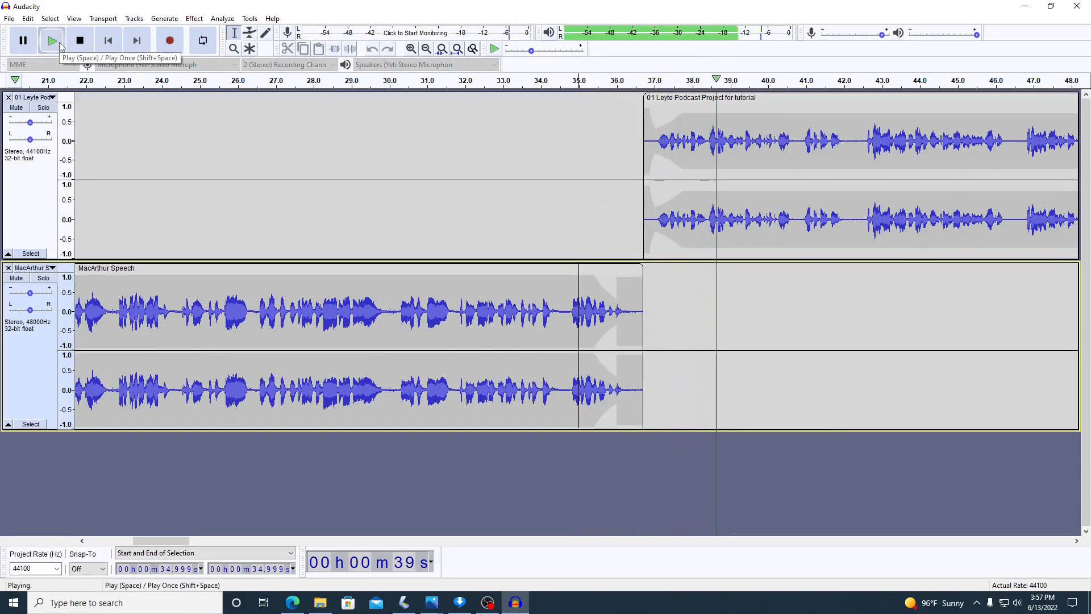
{"action": "left_click", "coordinate": [79, 45]}
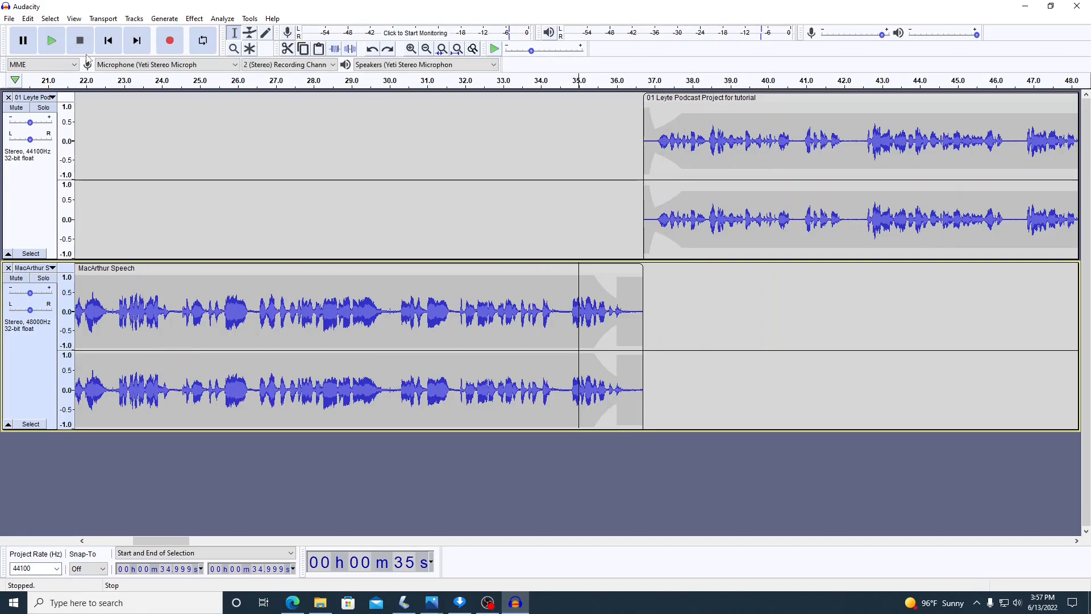
Export the mixed tracks as an MP3 named 01 Leyte Podcast Project for combined in the Battle of Leyte folder, keeping the default metadata.
{"action": "left_click", "coordinate": [118, 147]}
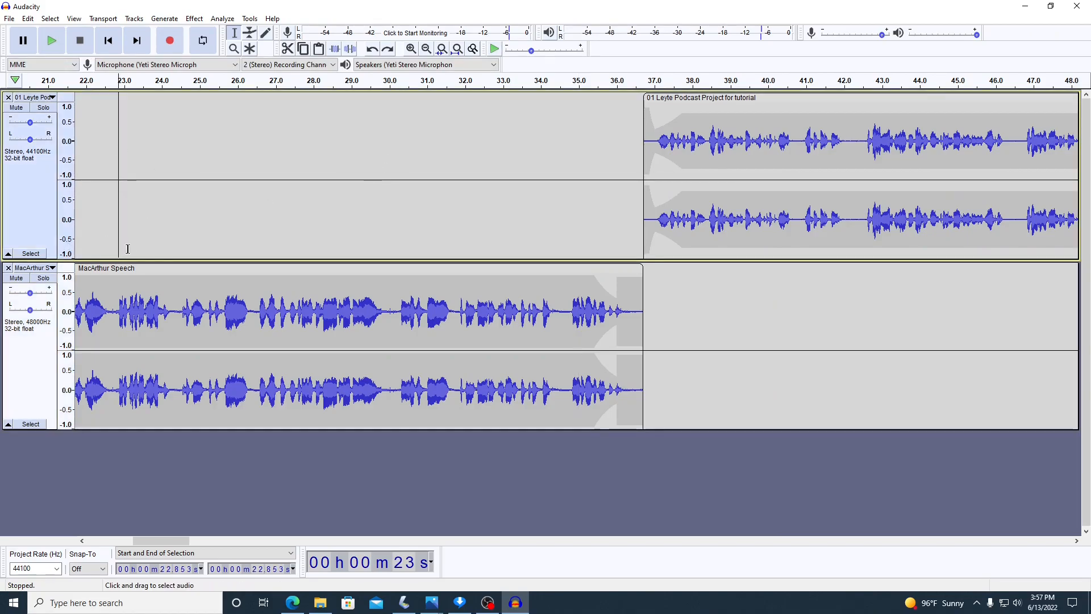
{"action": "left_click", "coordinate": [9, 18]}
{"action": "mouse_move", "coordinate": [56, 102]}
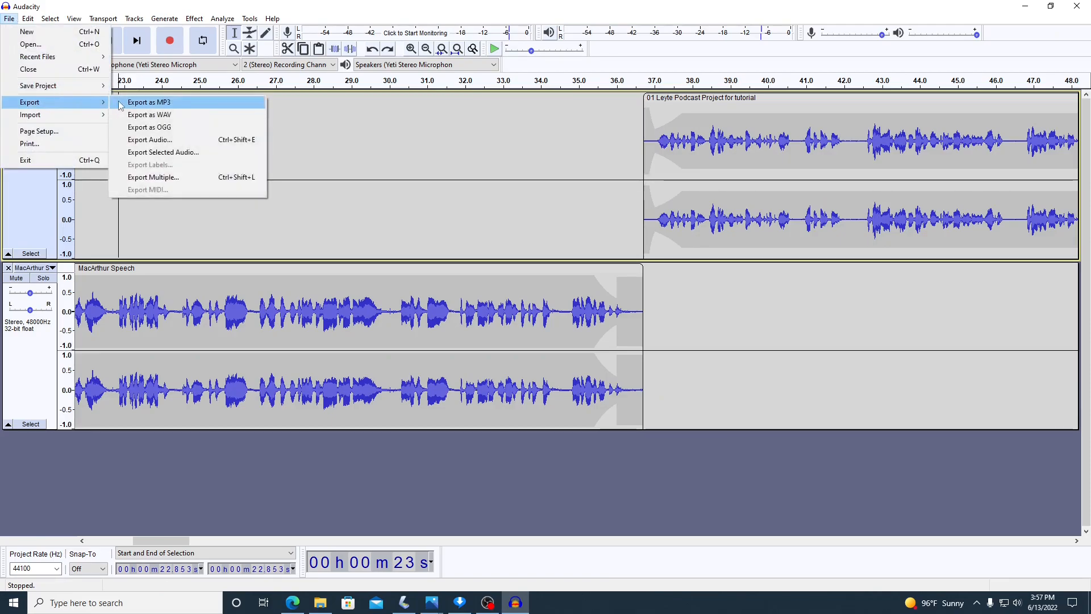
{"action": "left_click", "coordinate": [121, 104]}
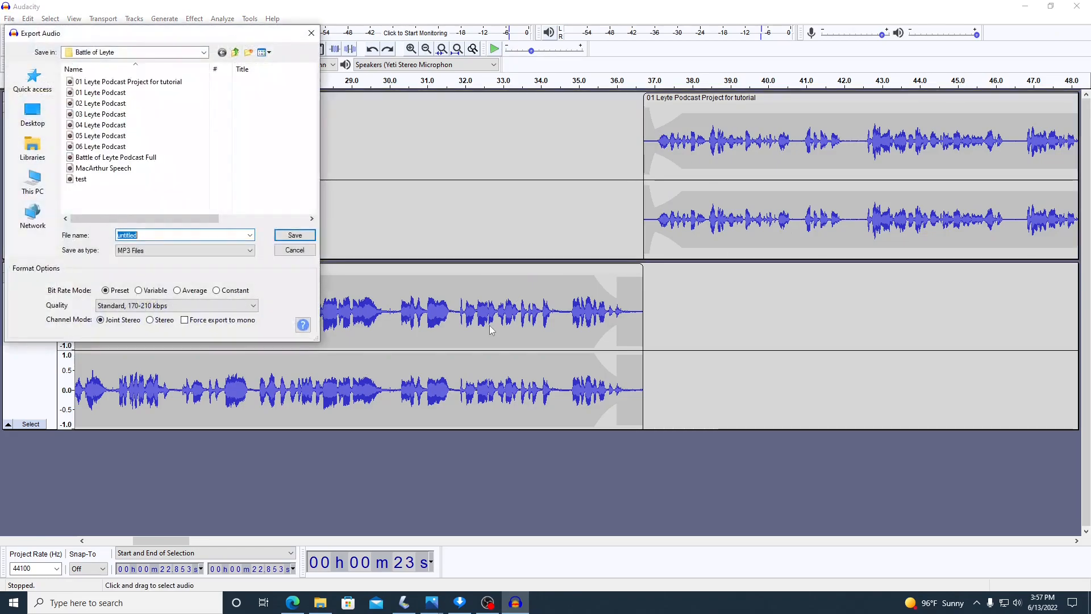
{"action": "left_click", "coordinate": [157, 83]}
{"action": "double_click", "coordinate": [220, 236]}
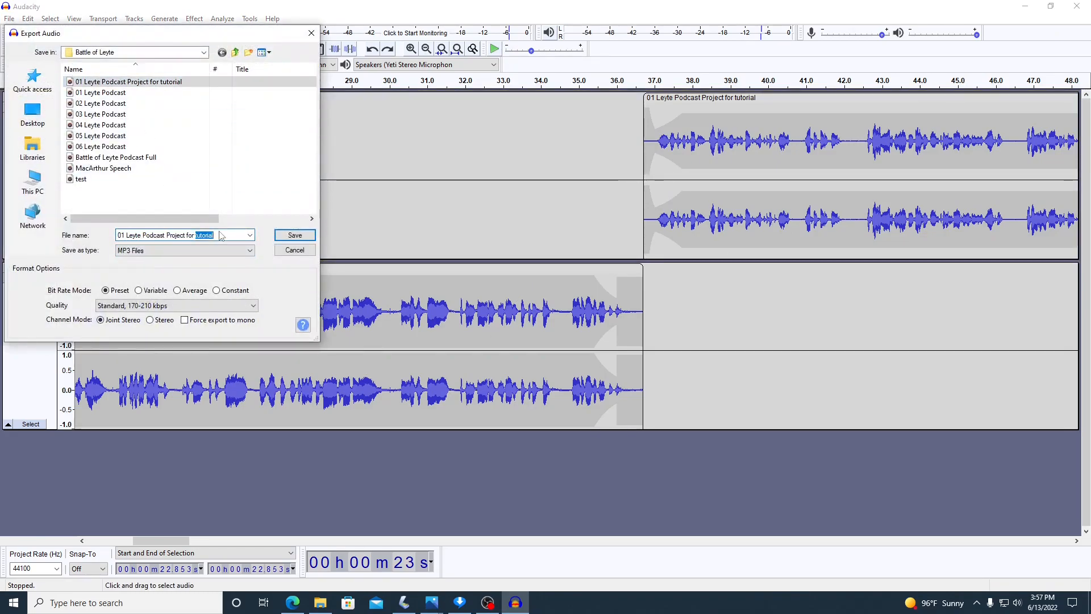
{"action": "type", "text": "combined"}
{"action": "key", "text": "Return"}
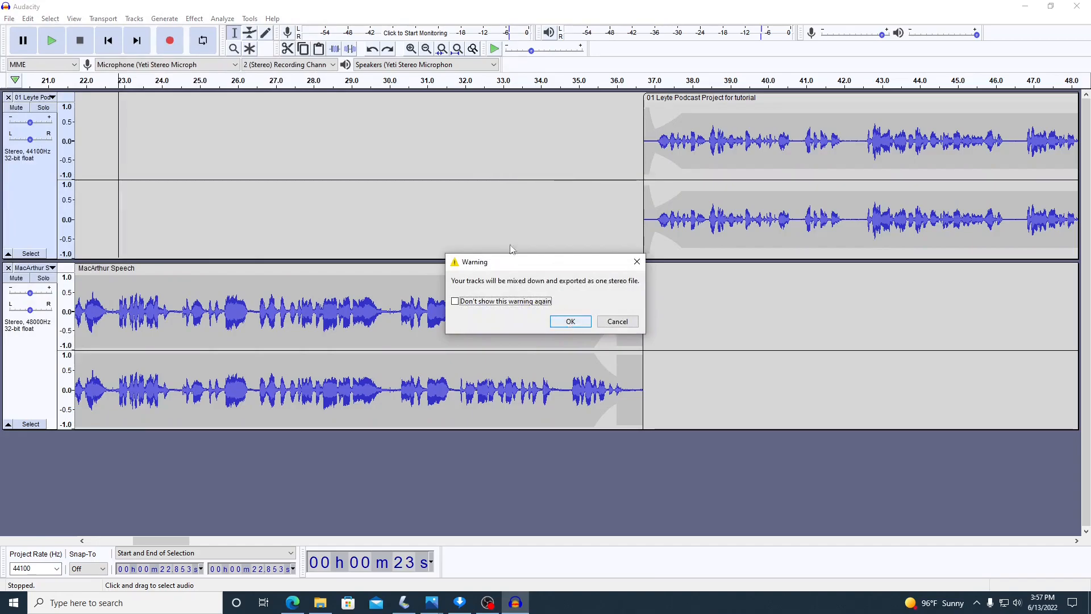
{"action": "left_click", "coordinate": [569, 321]}
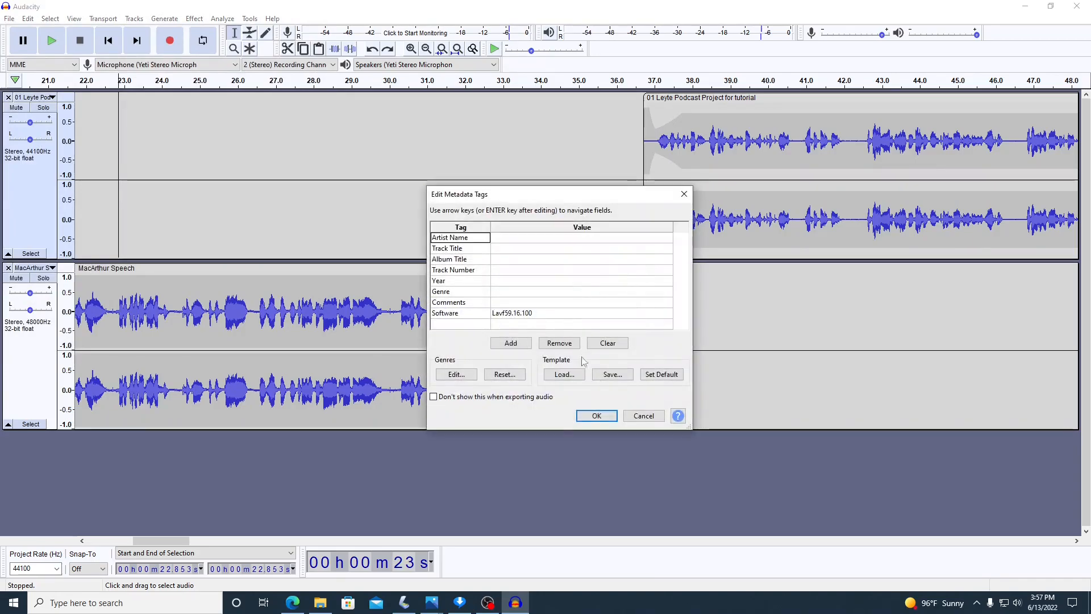
{"action": "left_click", "coordinate": [591, 415]}
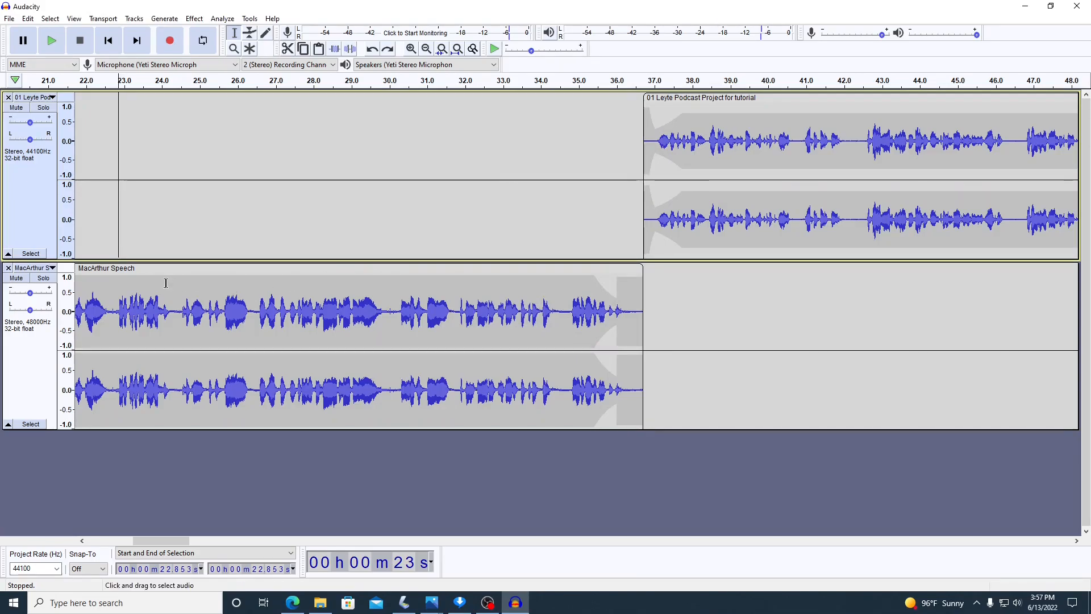
{"action": "left_click", "coordinate": [112, 271]}
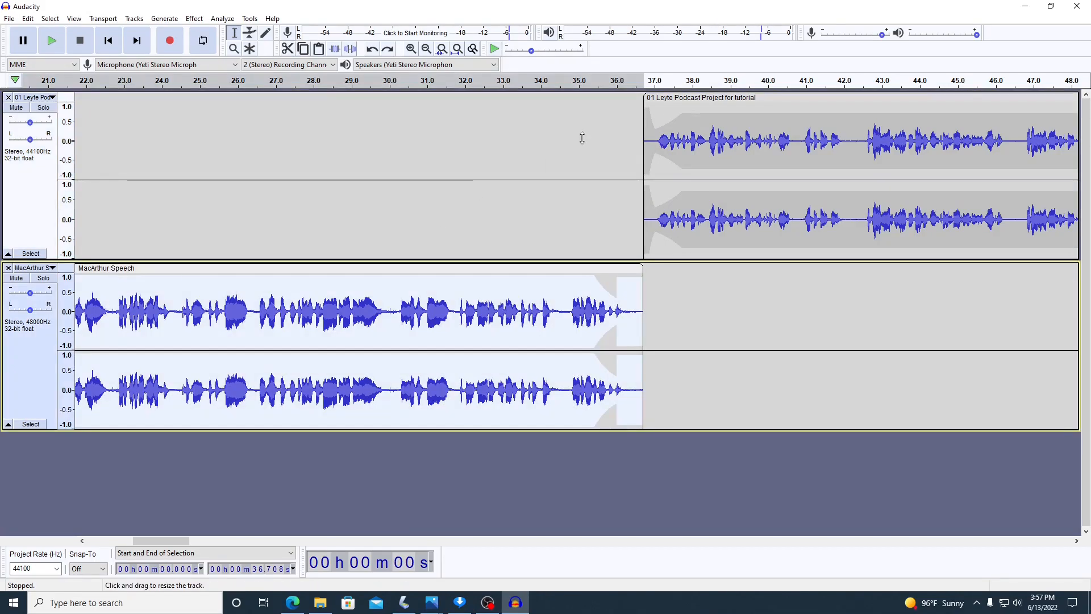
{"action": "left_click", "coordinate": [670, 99]}
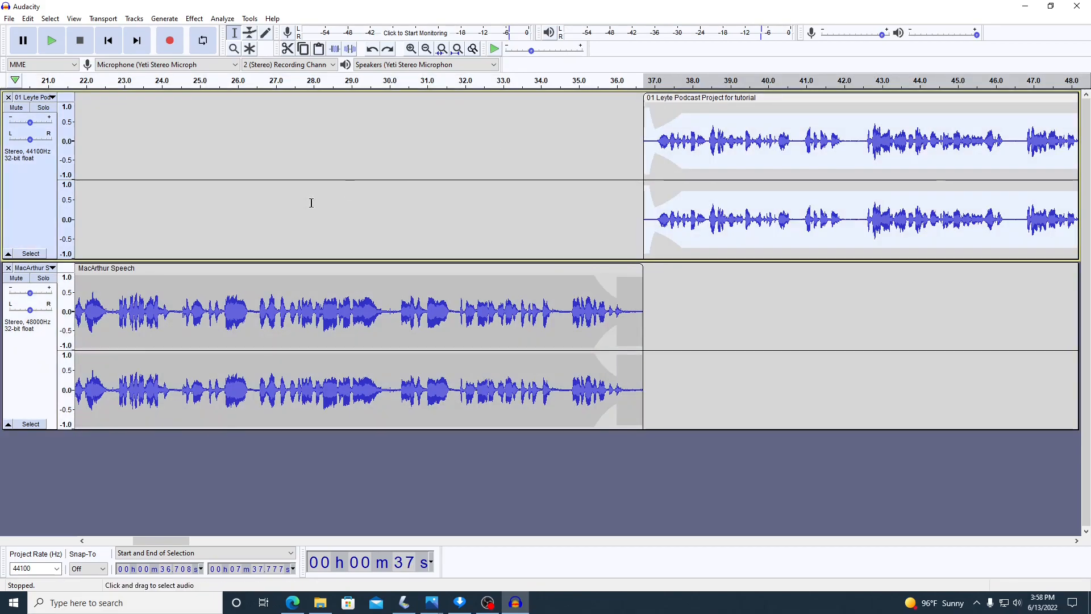
{"action": "left_click", "coordinate": [351, 272]}
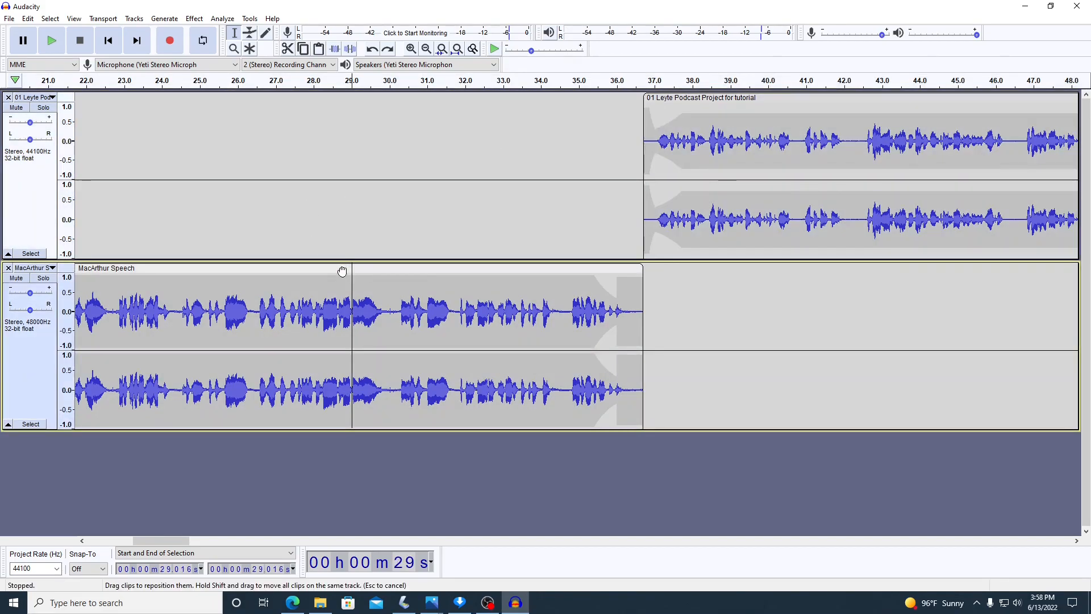
{"action": "left_click", "coordinate": [711, 99]}
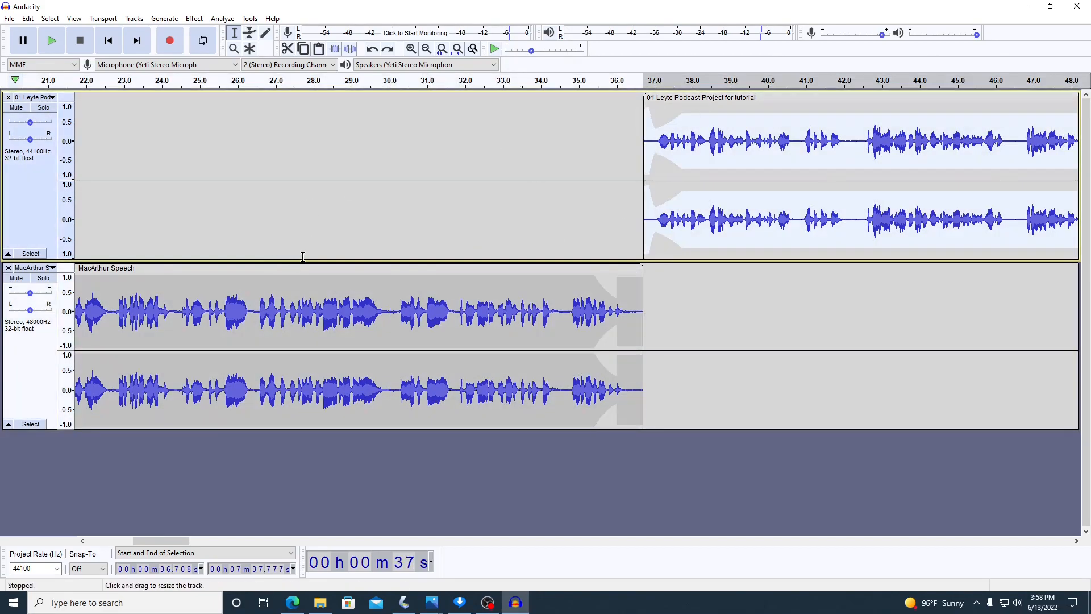
Normalize all audio in both tracks to a peak amplitude of -1.0 dB with DC offset removal enabled.
{"action": "left_click", "coordinate": [53, 19]}
{"action": "left_click", "coordinate": [63, 32]}
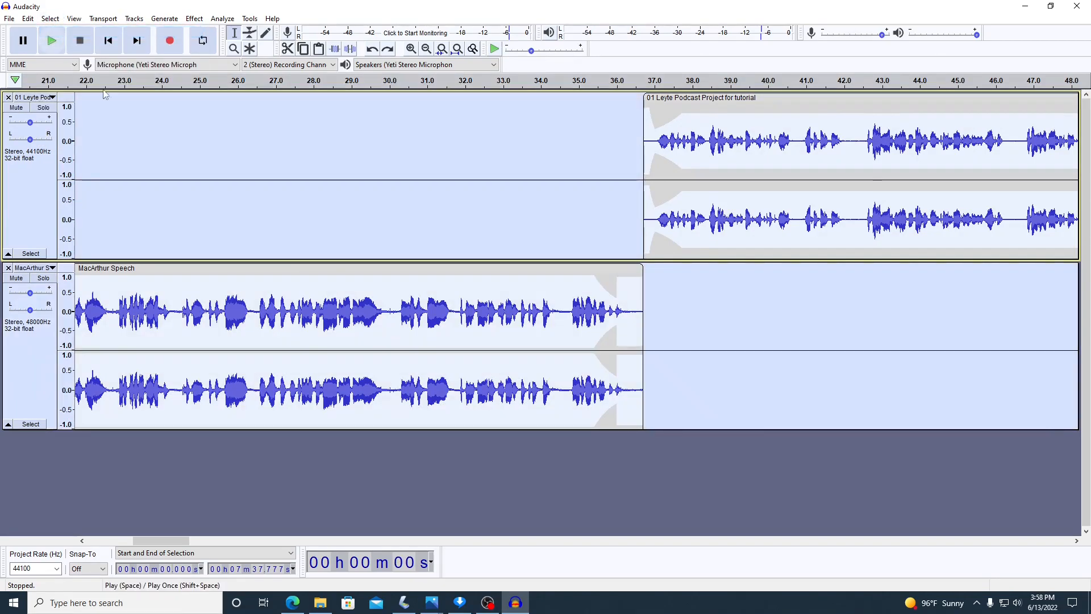
{"action": "left_click", "coordinate": [195, 18]}
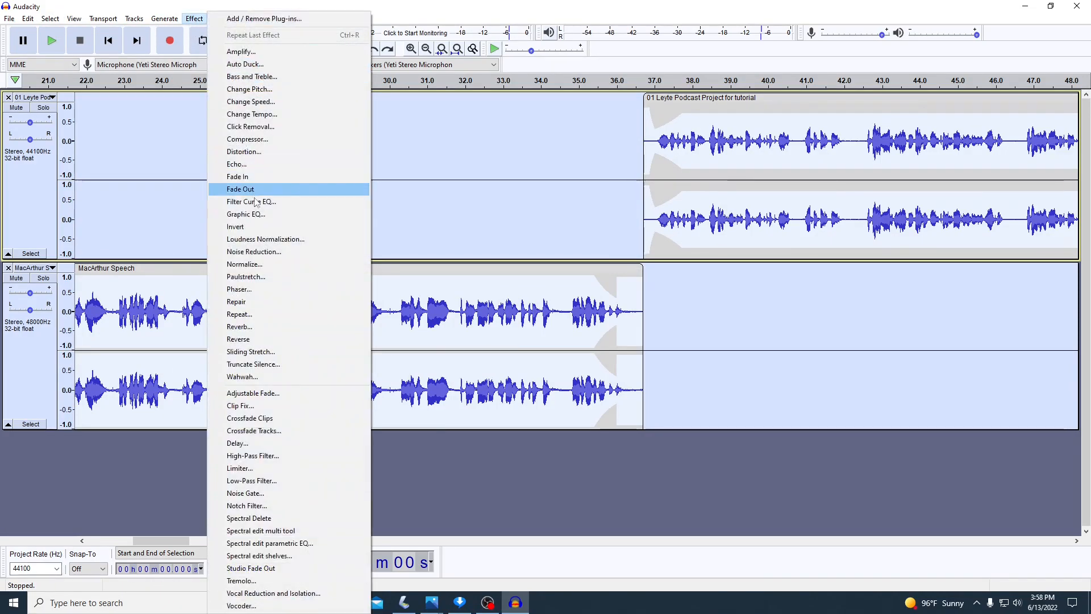
{"action": "left_click", "coordinate": [274, 265]}
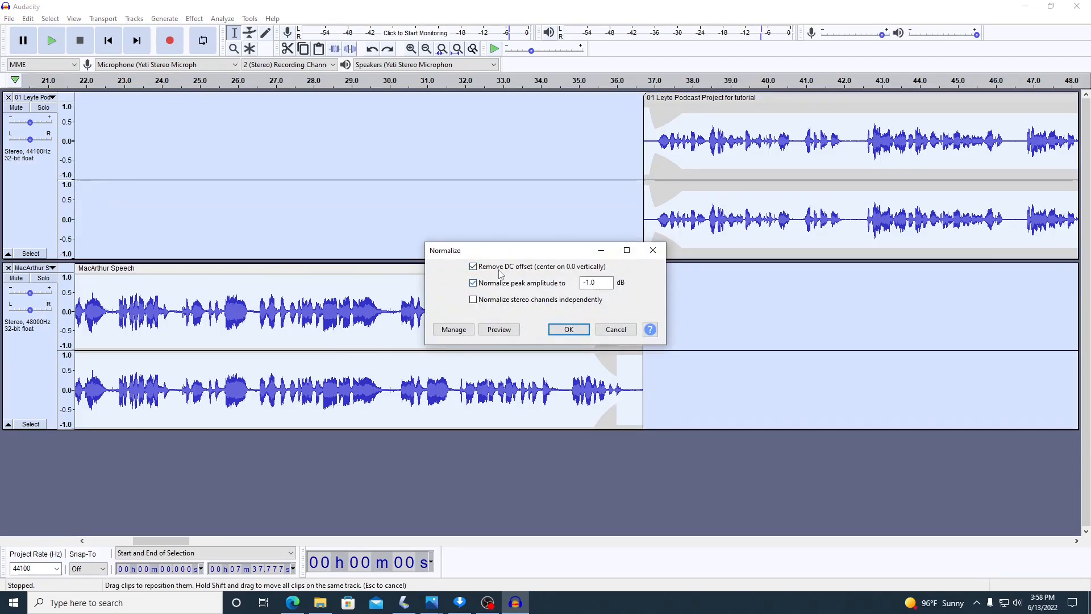
{"action": "left_click", "coordinate": [568, 329]}
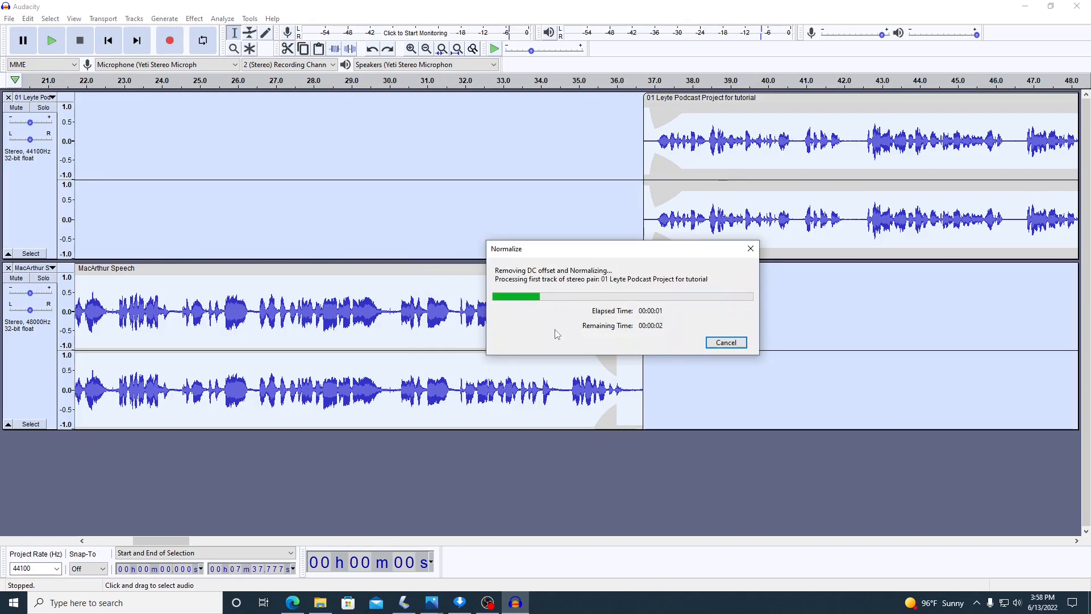